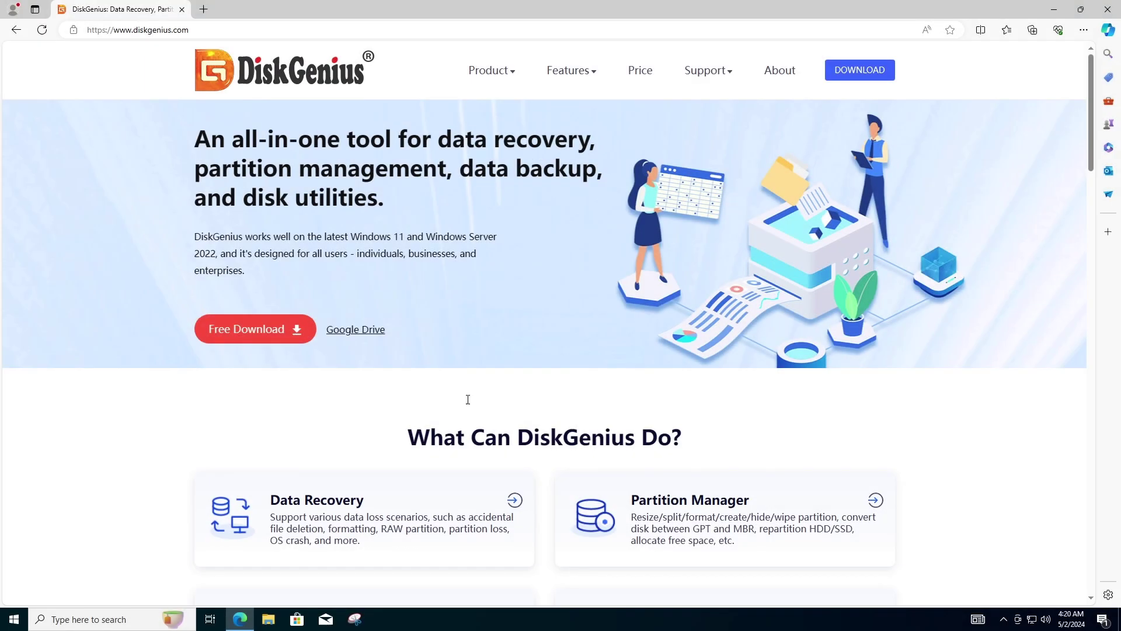
- Download and install DiskGenius in English, declining the website at the end, and launch it
click(848, 74)
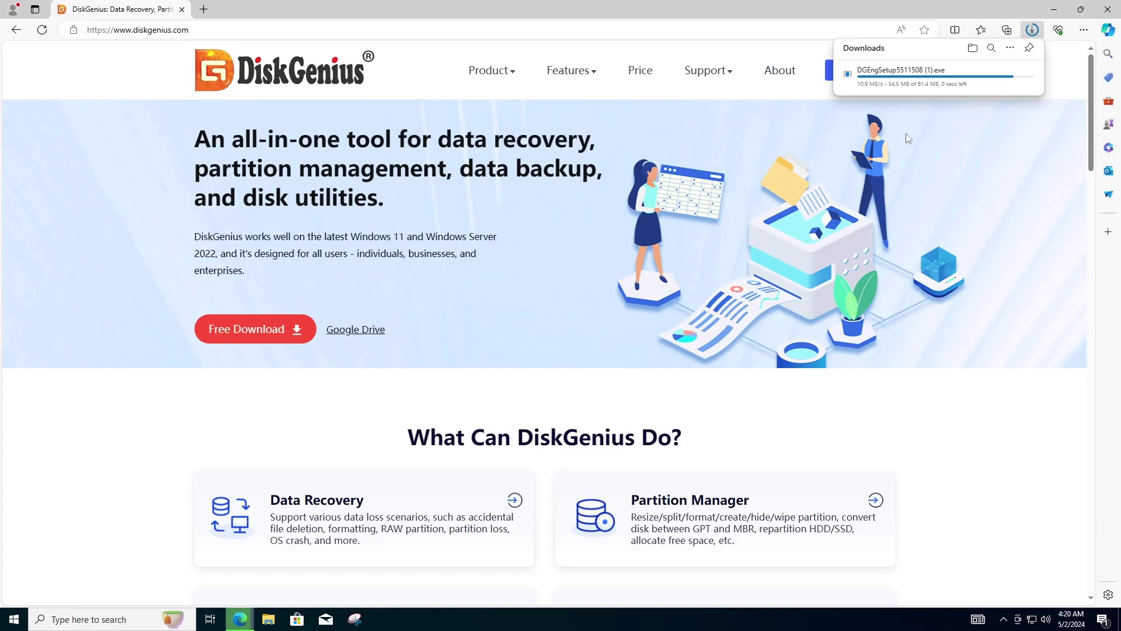
click(869, 79)
click(513, 393)
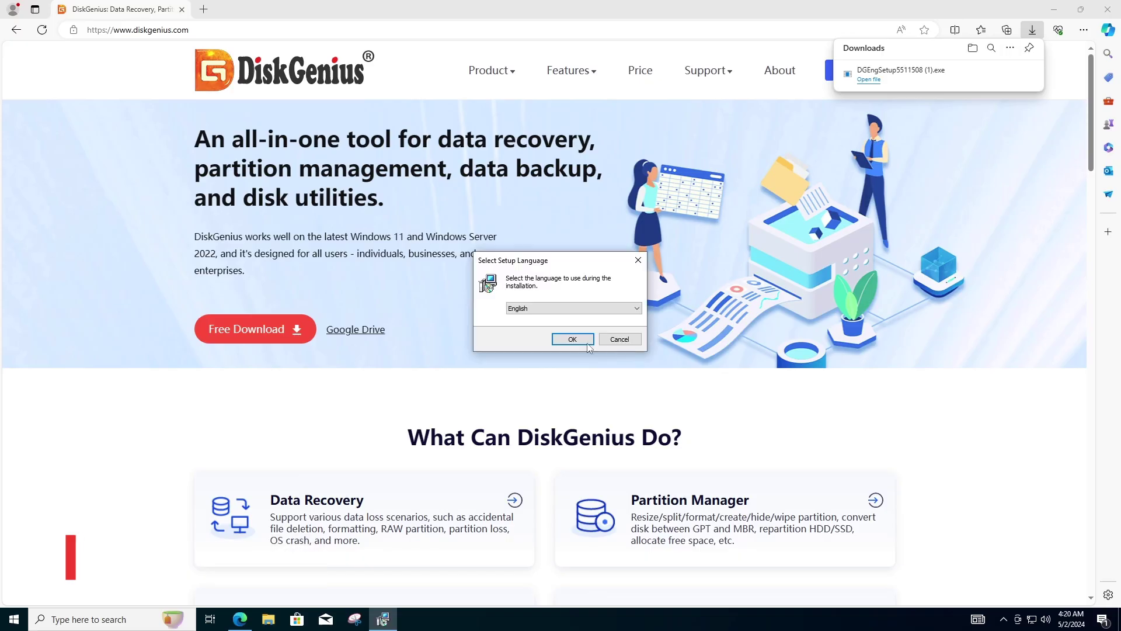
click(546, 339)
key(Return)
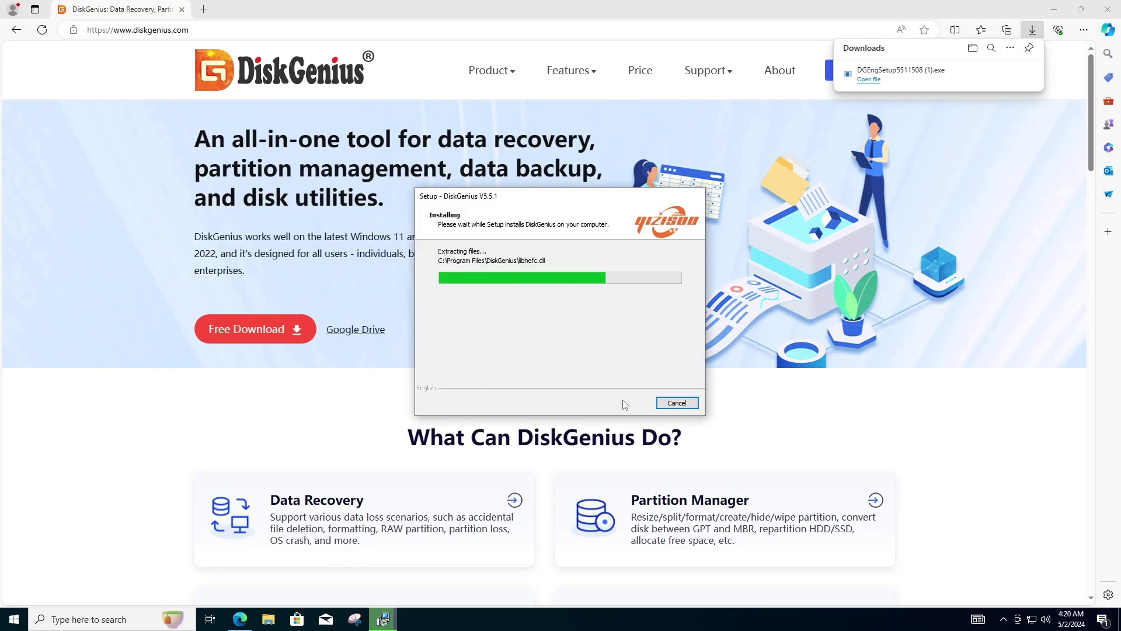
click(555, 316)
click(627, 403)
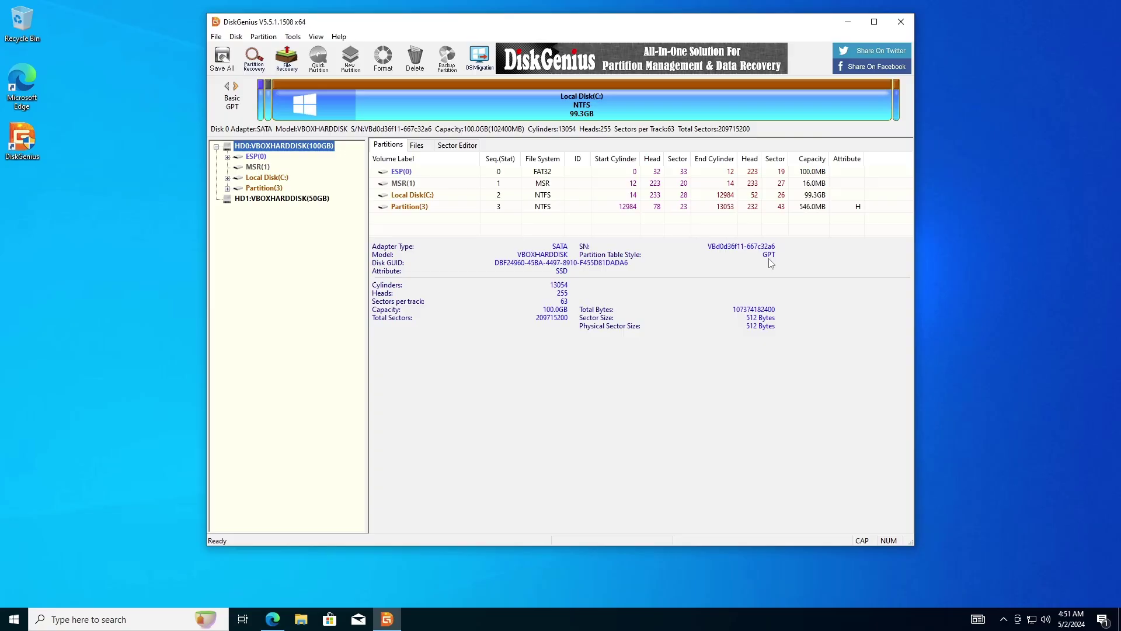
- Convert disk HD0 to an MBR partition table and write the change to disk with Save All
right_click(303, 151)
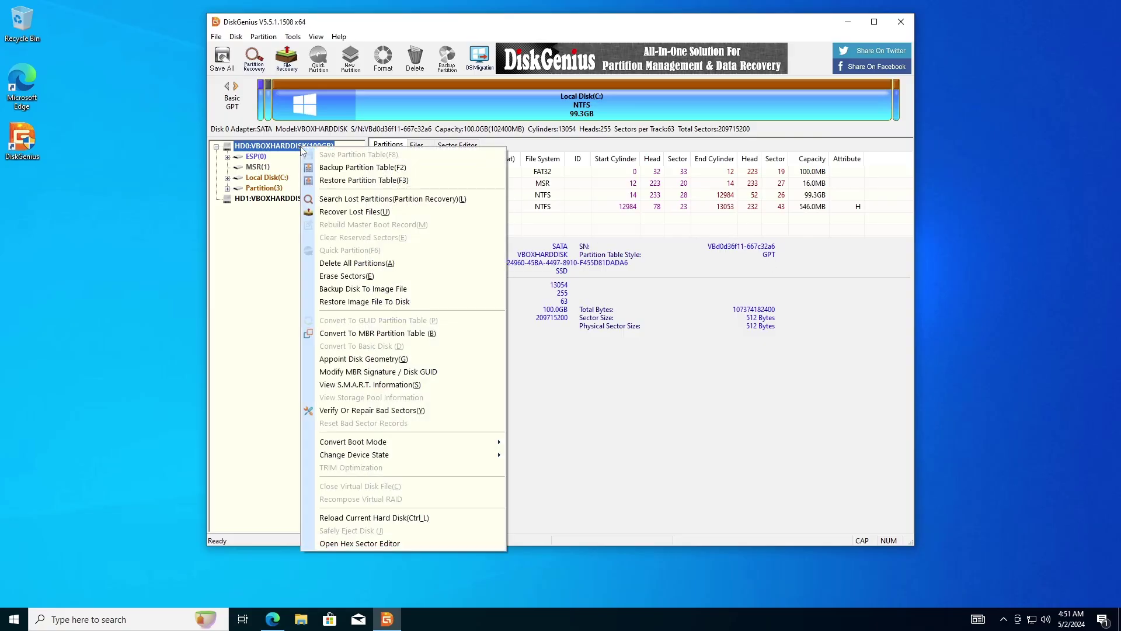
click(359, 335)
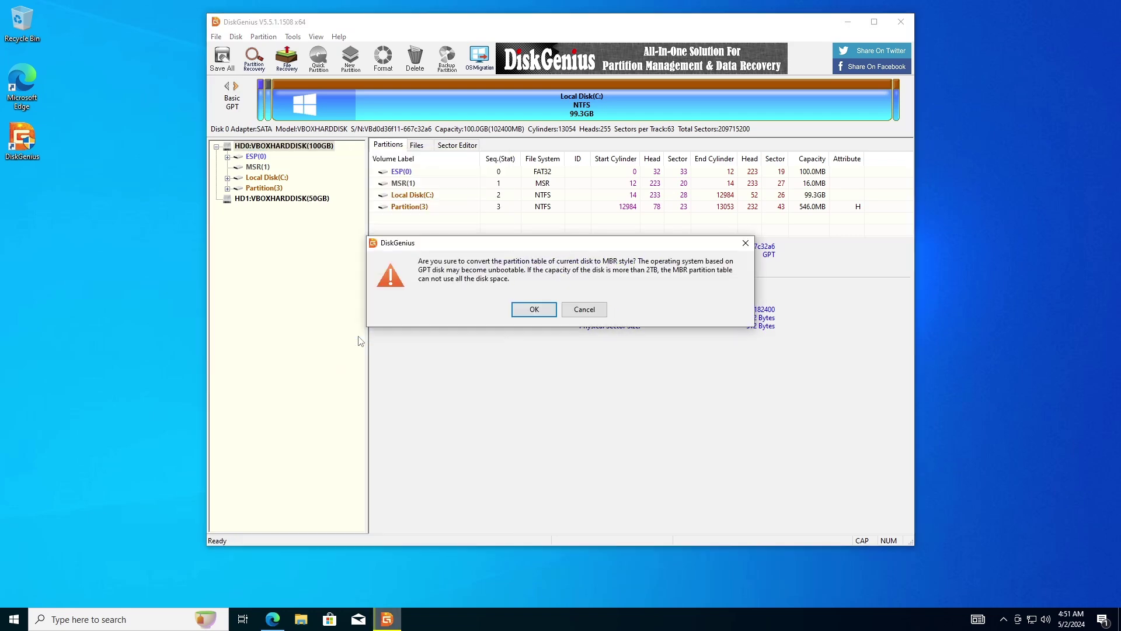
click(535, 310)
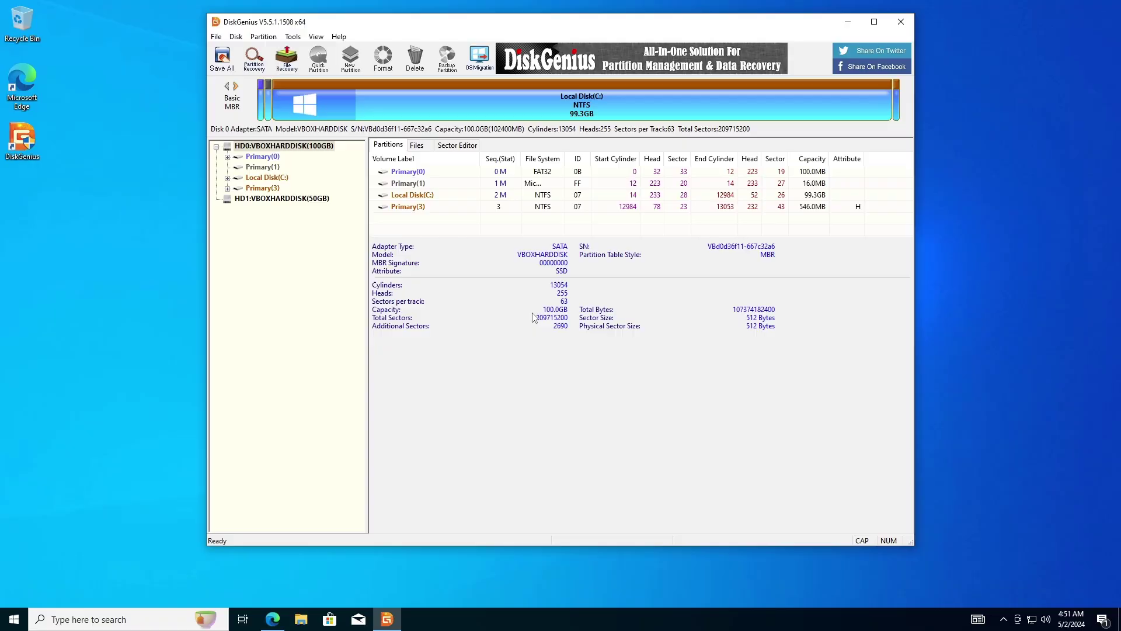
click(223, 60)
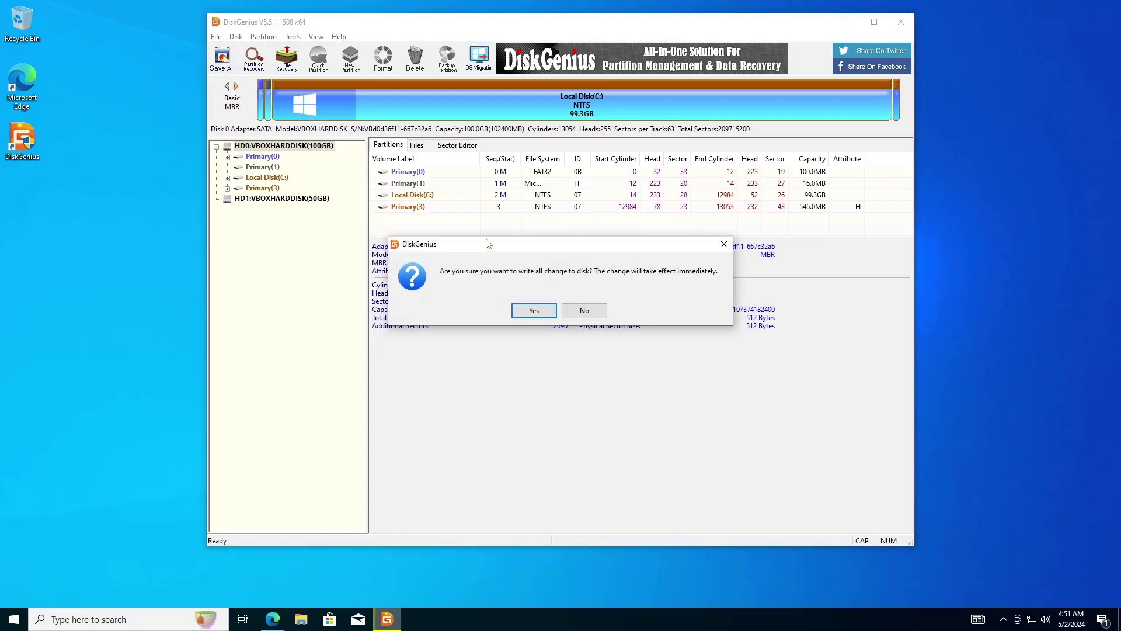
click(527, 315)
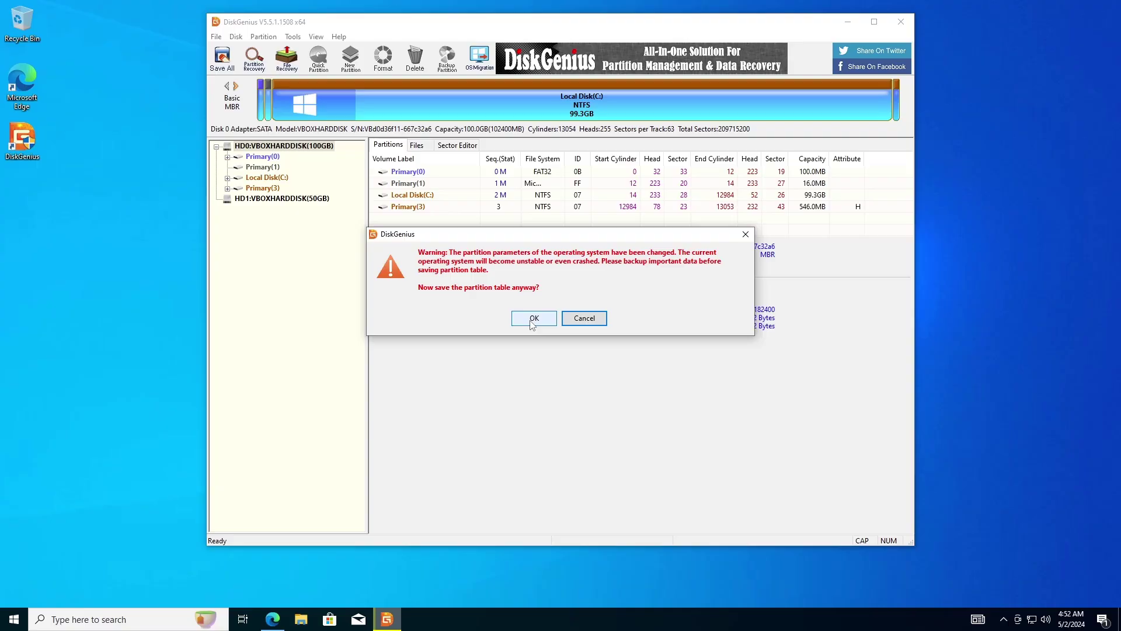
click(530, 320)
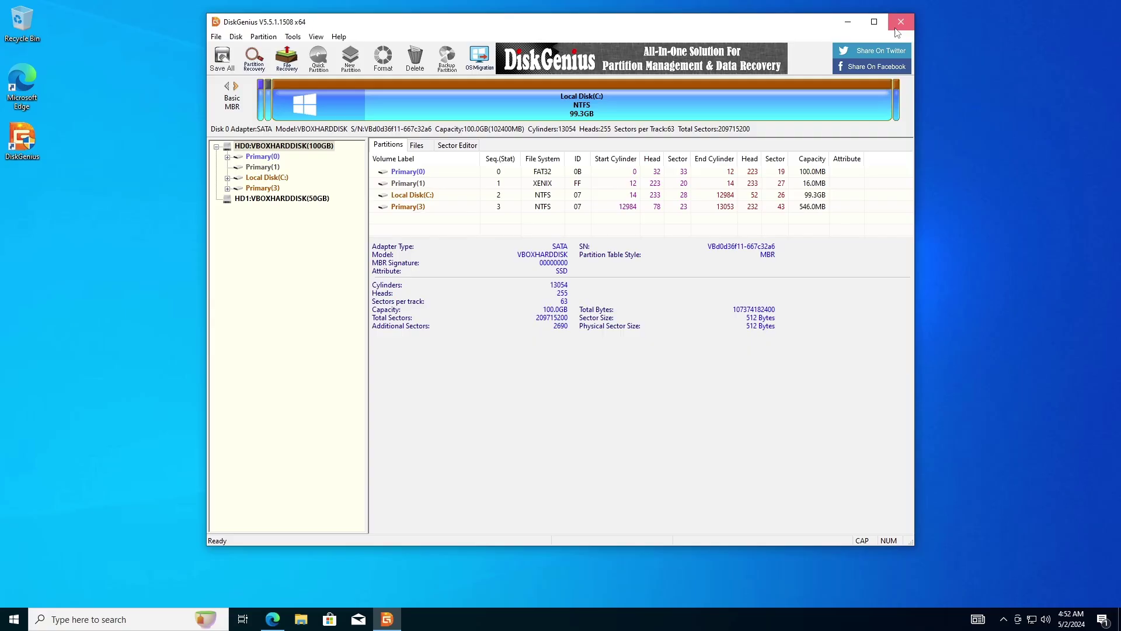
- Close DiskGenius and restart the computer from the Win+X power options
click(897, 29)
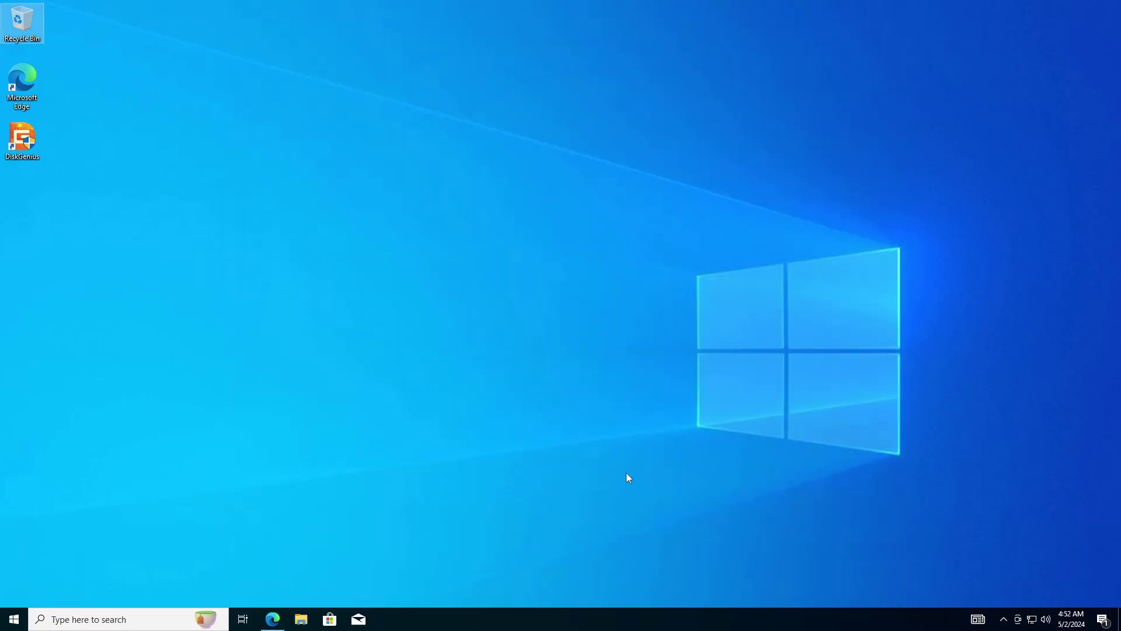
right_click(14, 619)
mouse_move(85, 582)
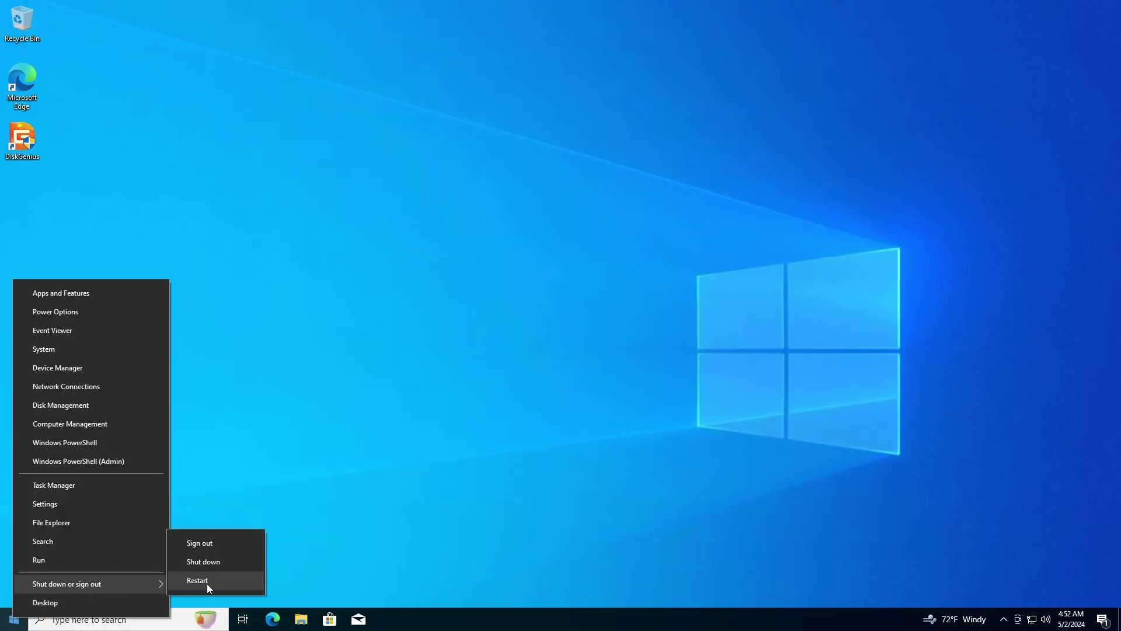
click(208, 582)
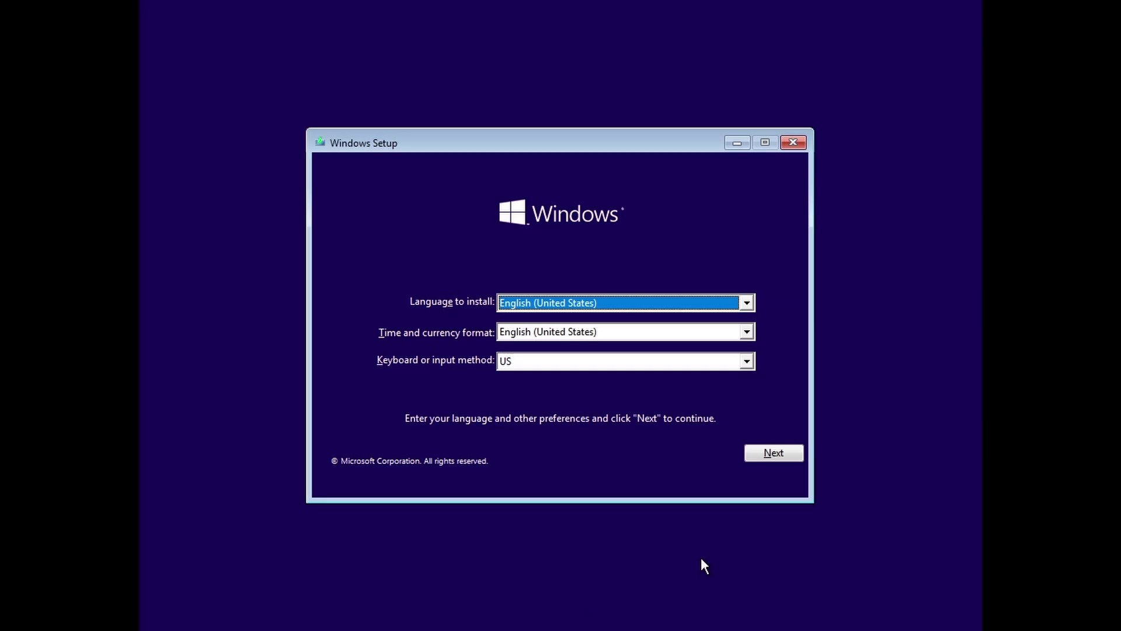
- In Windows Setup, go to Repair your computer and then Troubleshoot
click(750, 461)
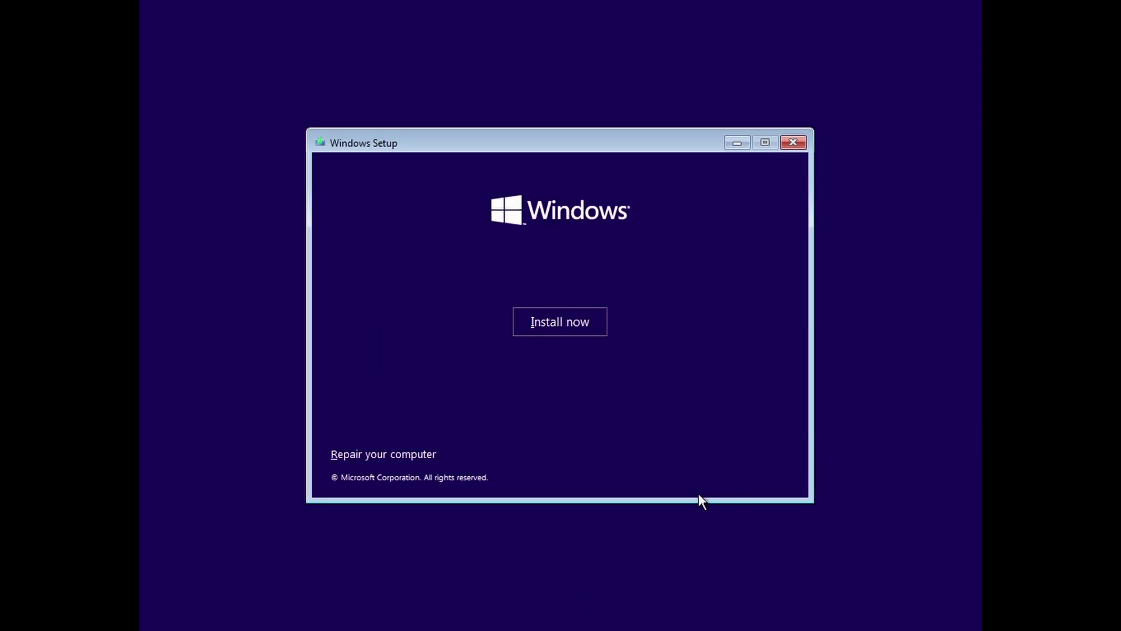
click(390, 458)
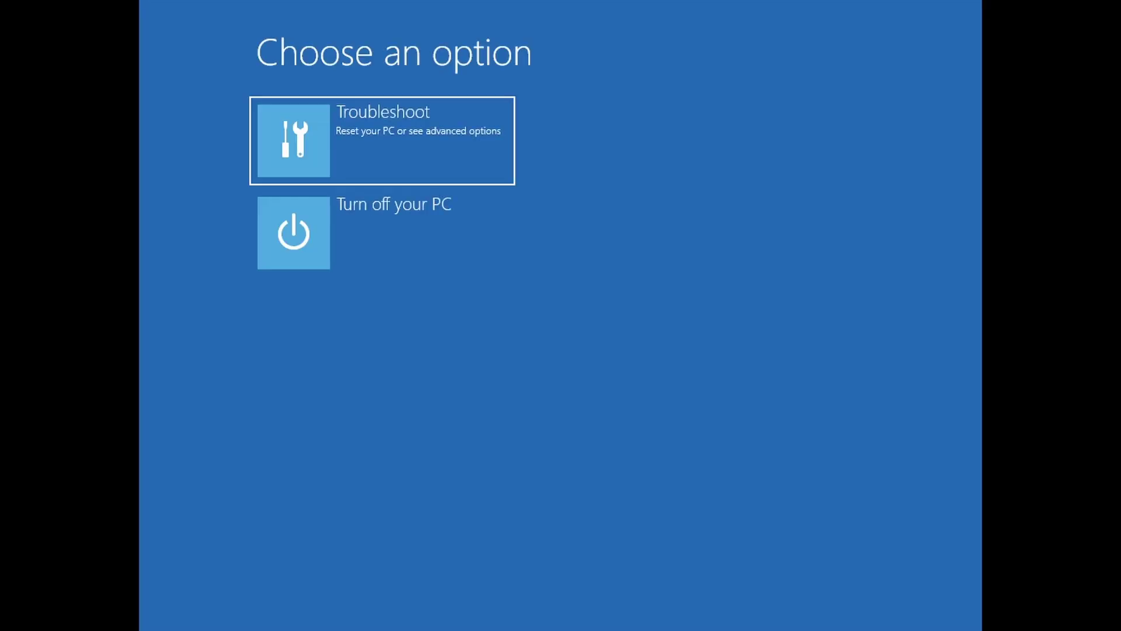
click(409, 139)
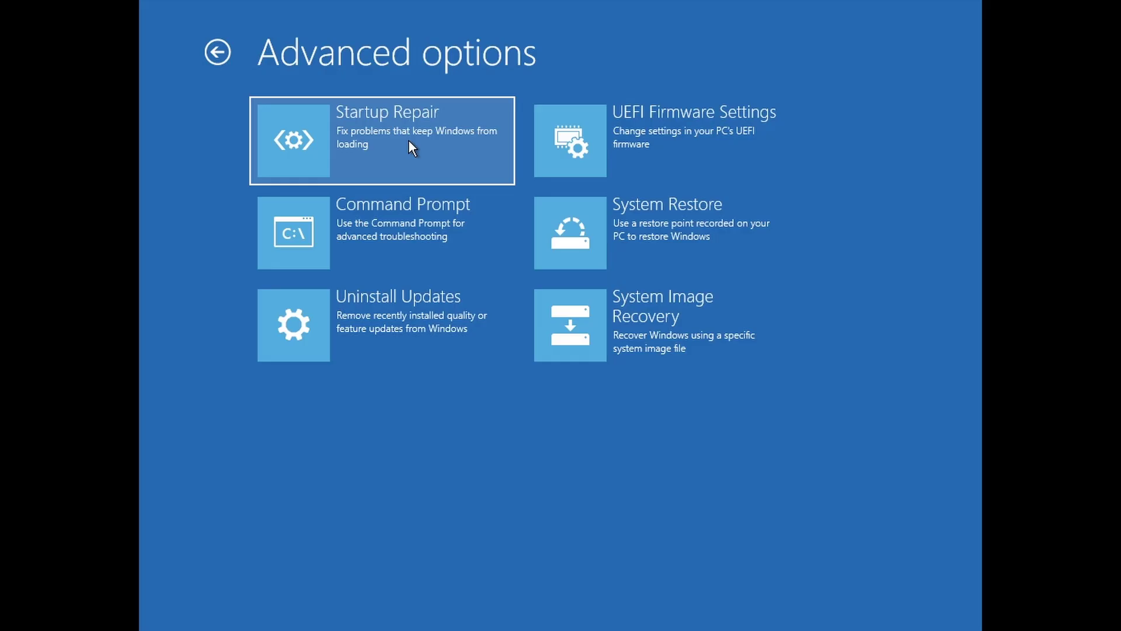
- Open the recovery Command Prompt and start diskpart
click(381, 239)
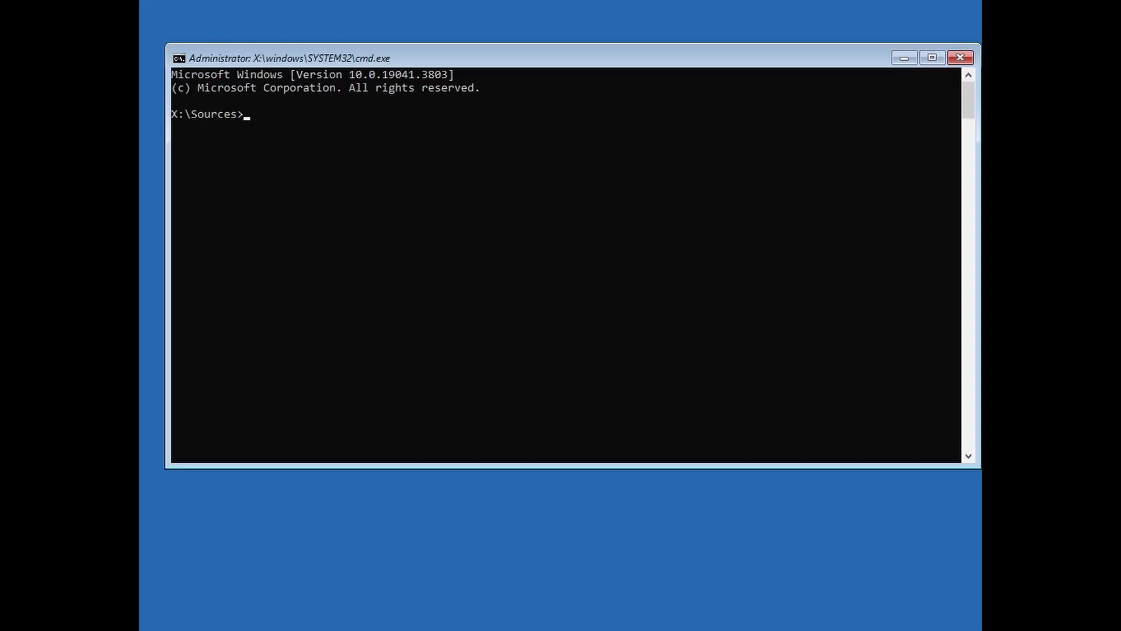
text(diskpart)
key(Return)
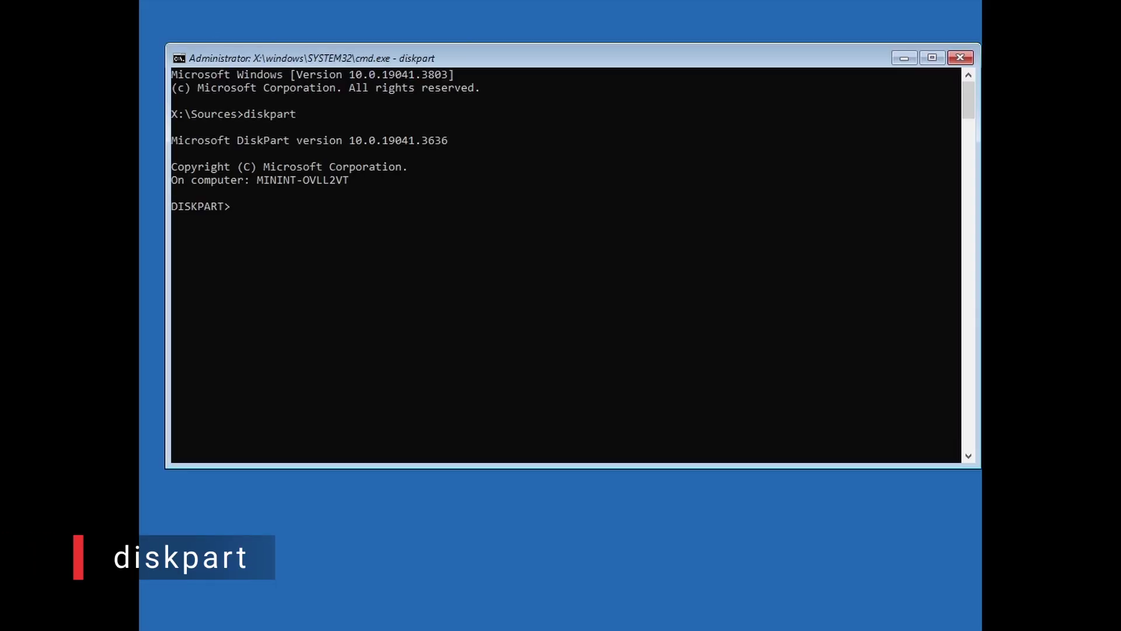
- Run list disk, select disk 0 with sel disk 0, and list its volumes
text(list disk)
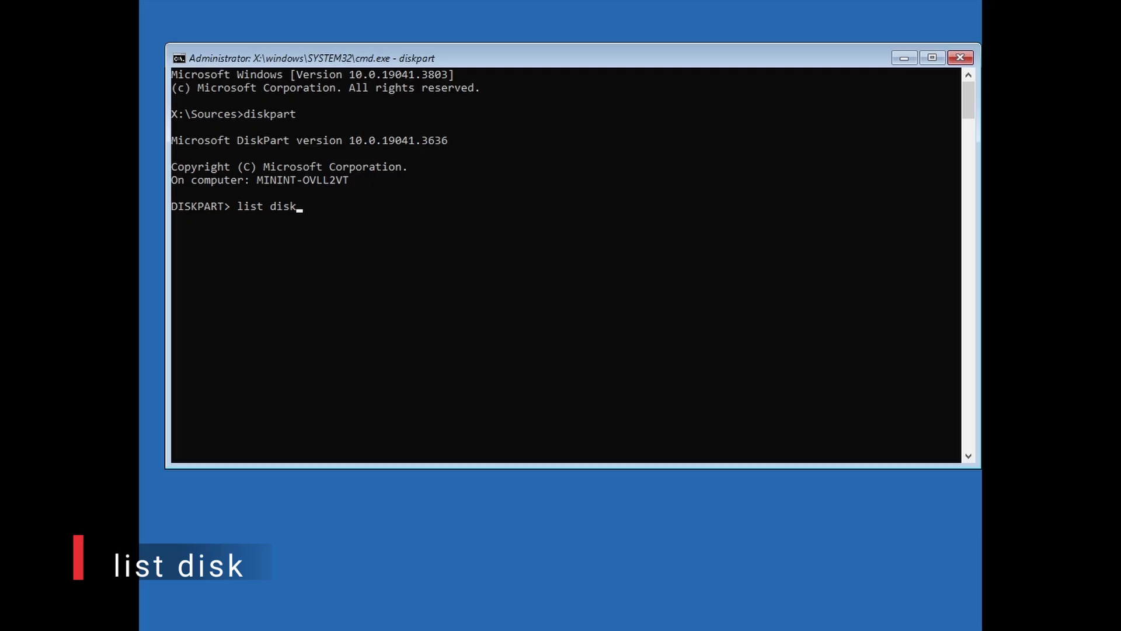
key(Return)
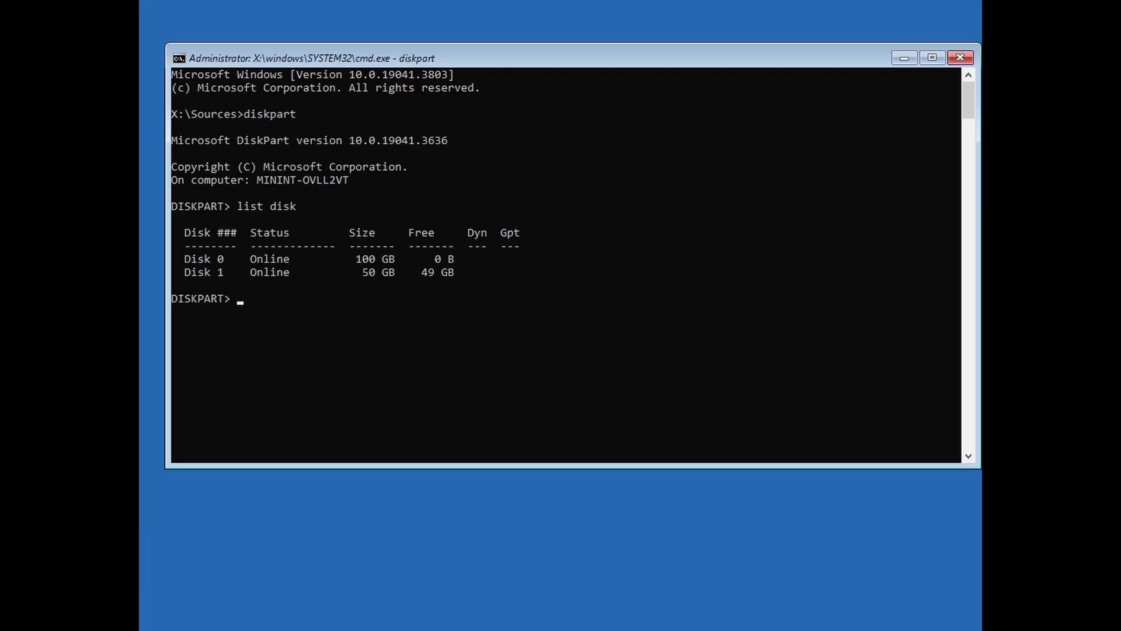
text(sel disk 0)
key(Return)
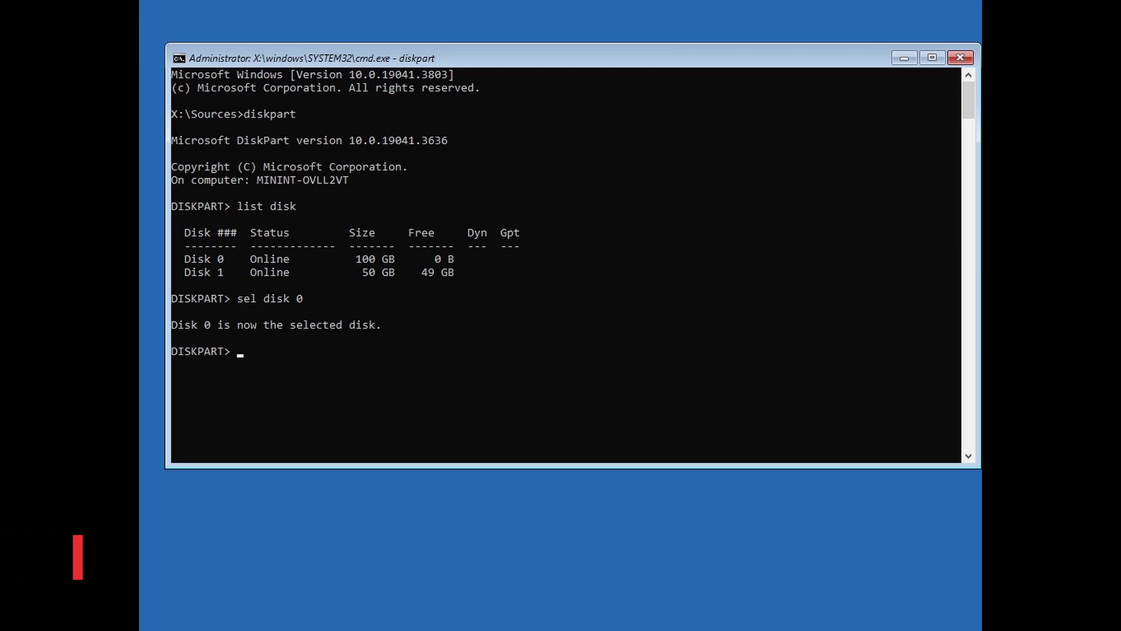
text(list)
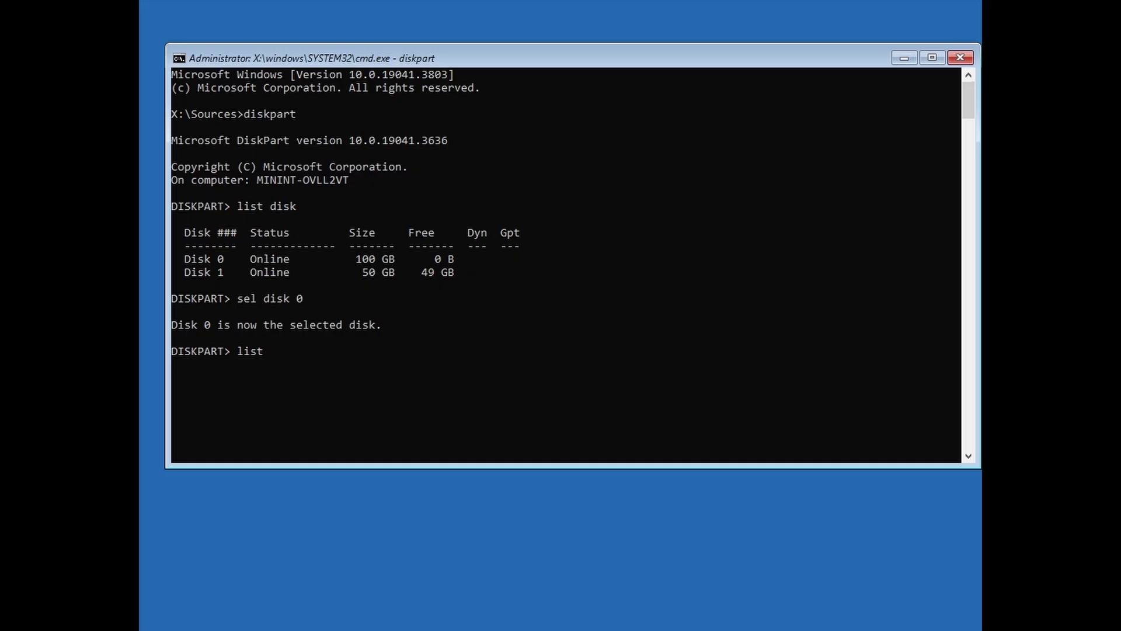
text( vol)
key(Return)
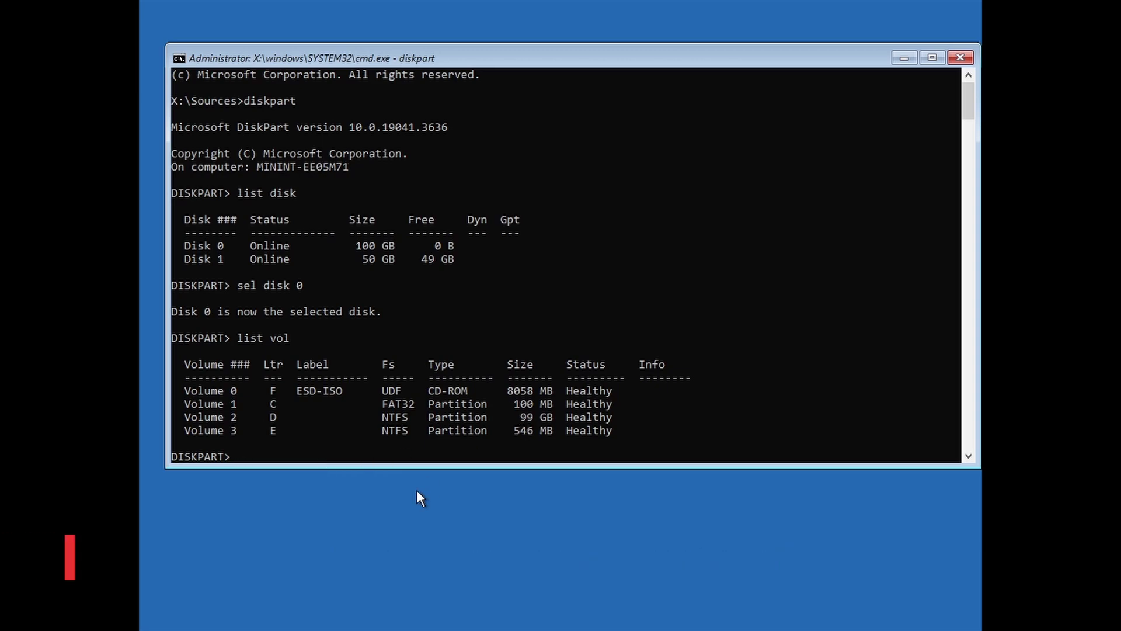
- Select Volume 1, relist the volumes to confirm, and format it with the format command
text(sel vol)
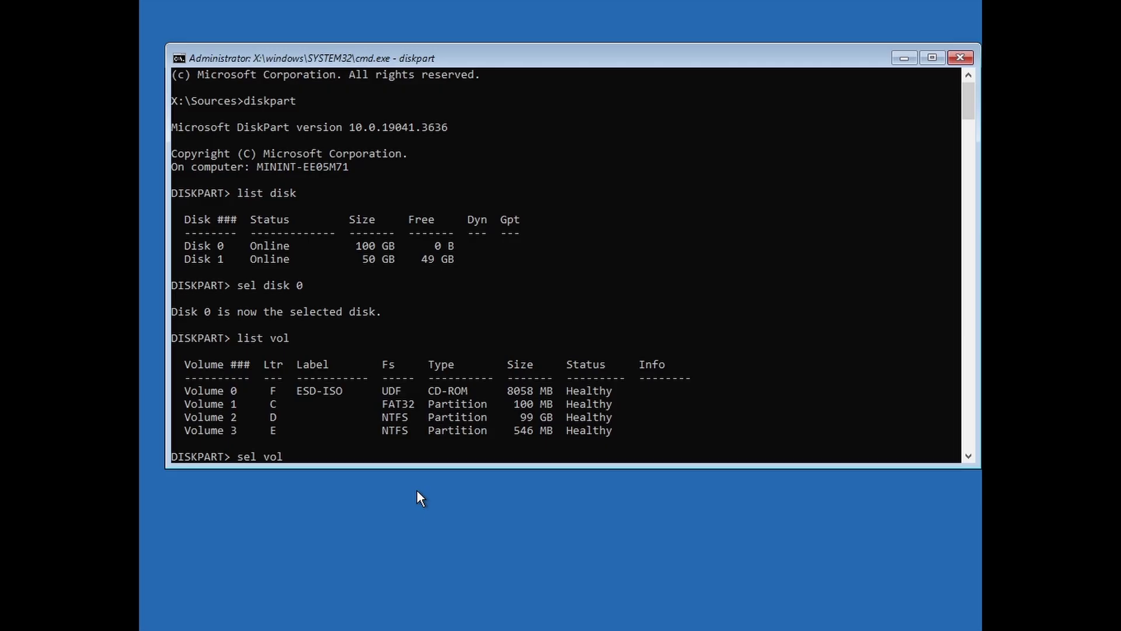
text( 1)
key(Return)
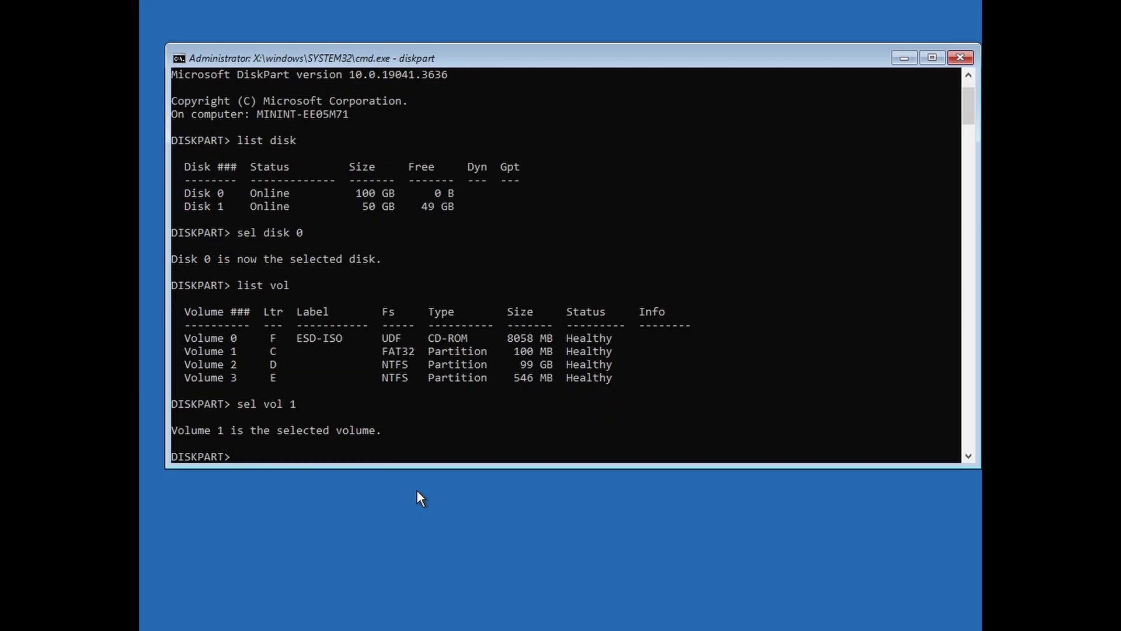
key(Up)
key(Up)
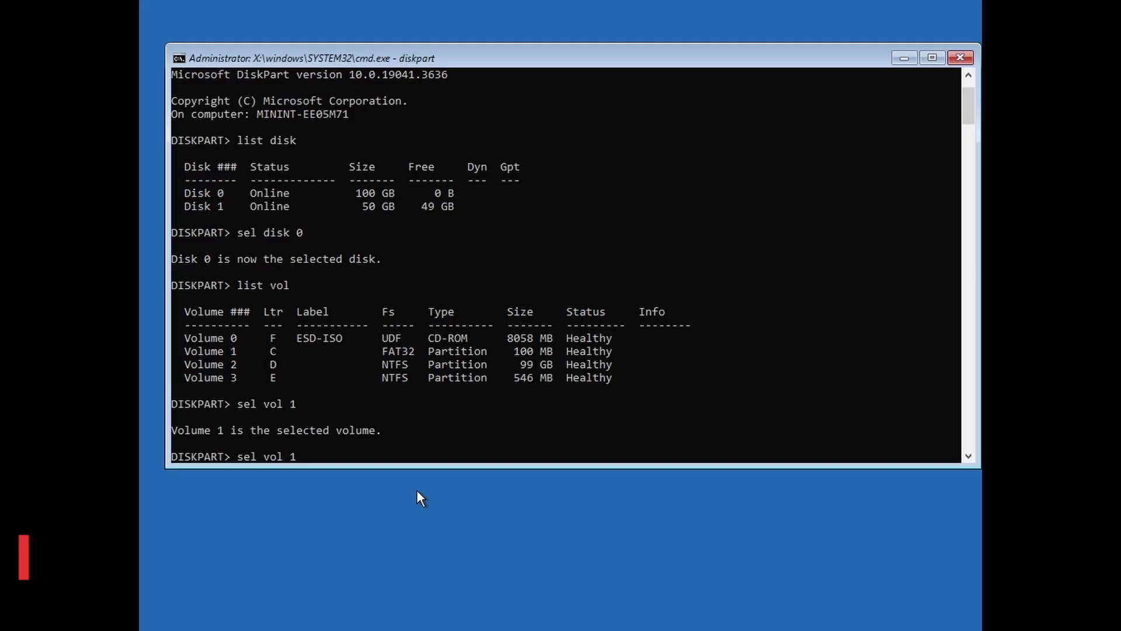
key(Return)
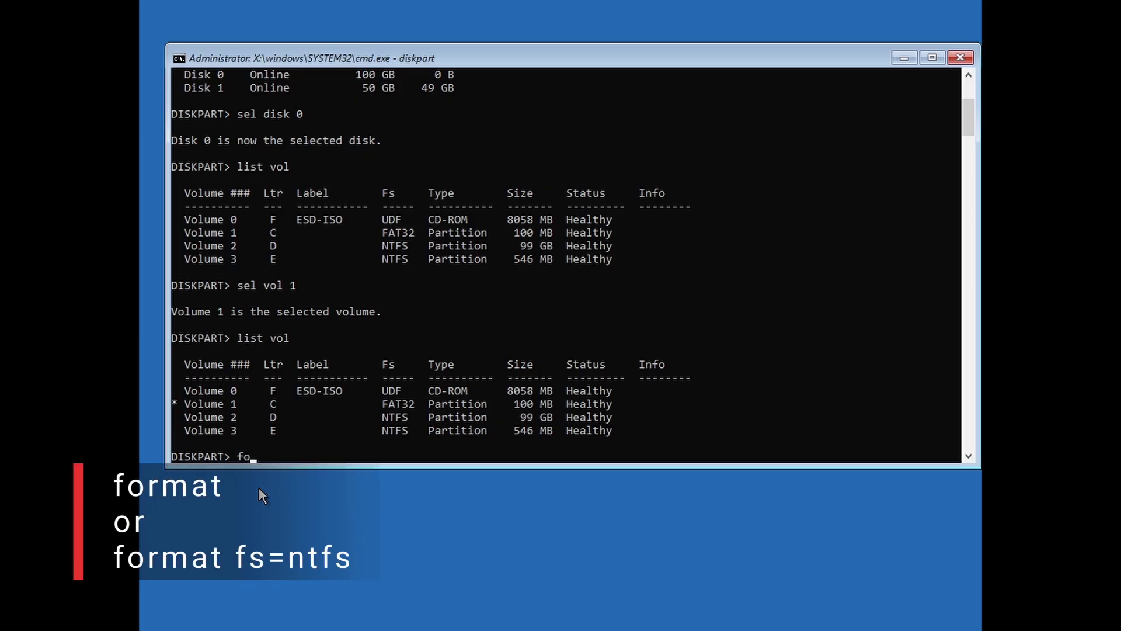
text(mat)
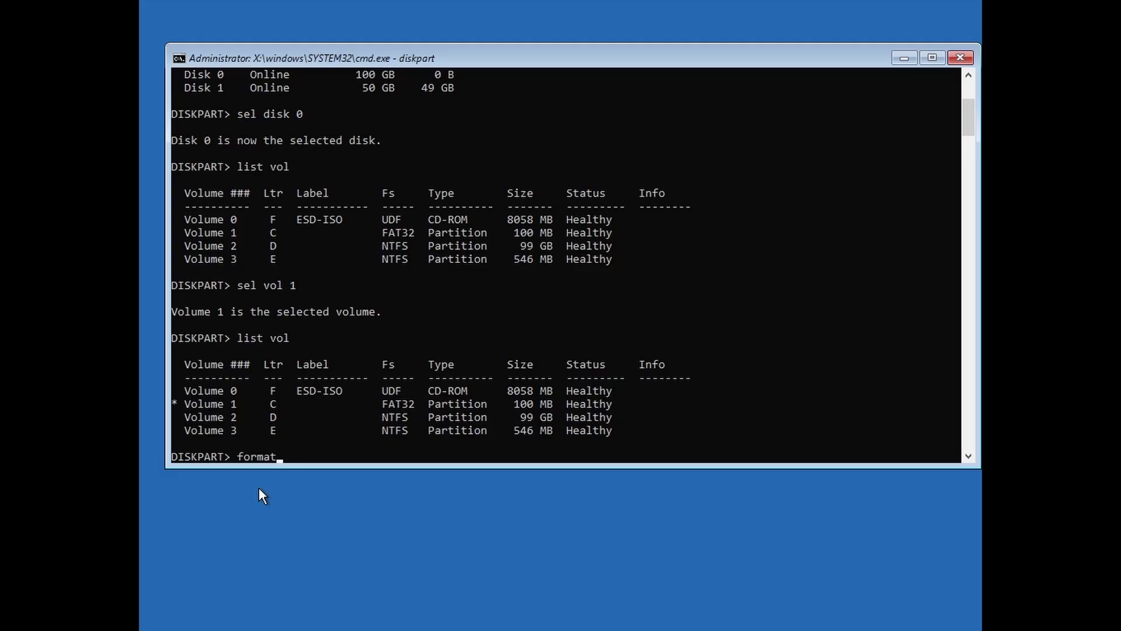
key(Return)
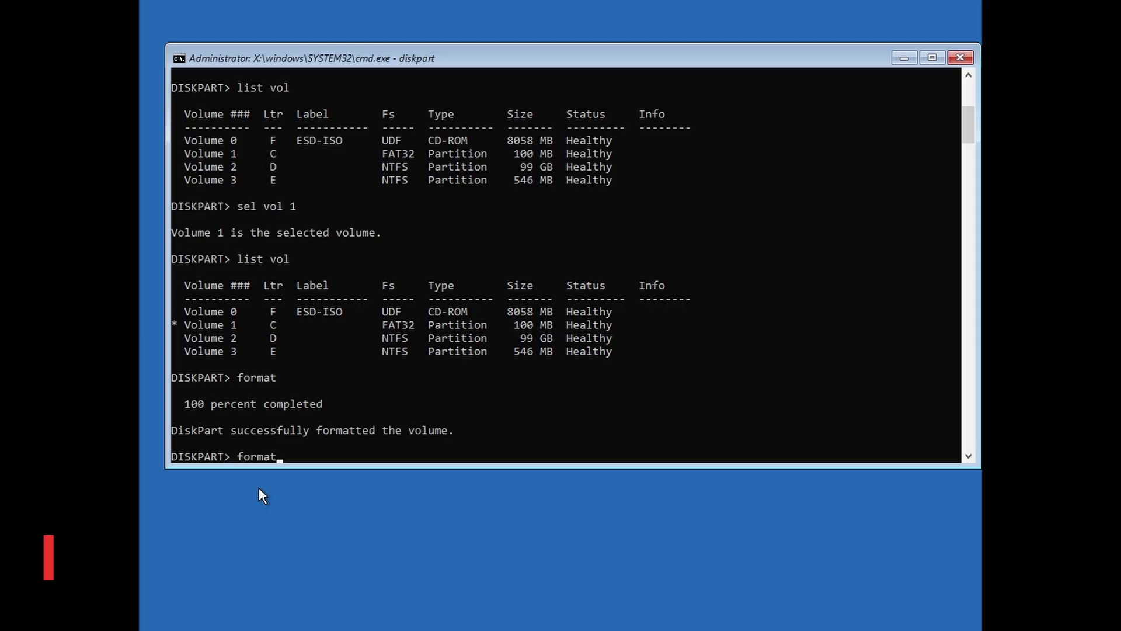
- Relist the volumes, mark Volume 1's partition active, and exit DiskPart
key(Up)
key(Return)
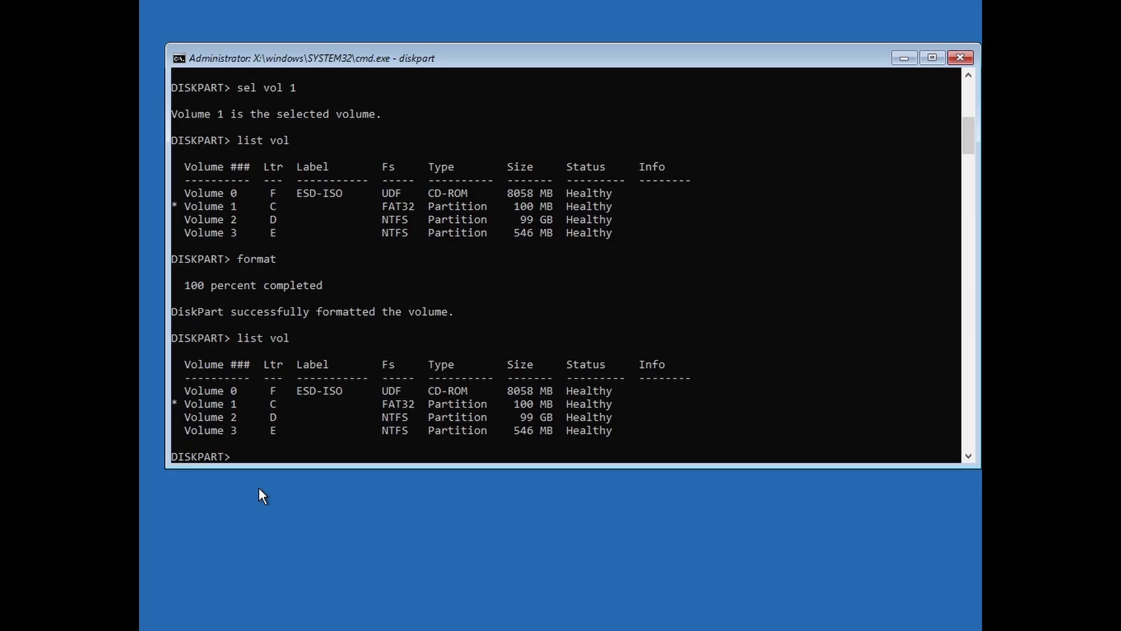
text(active)
key(Return)
text(exit)
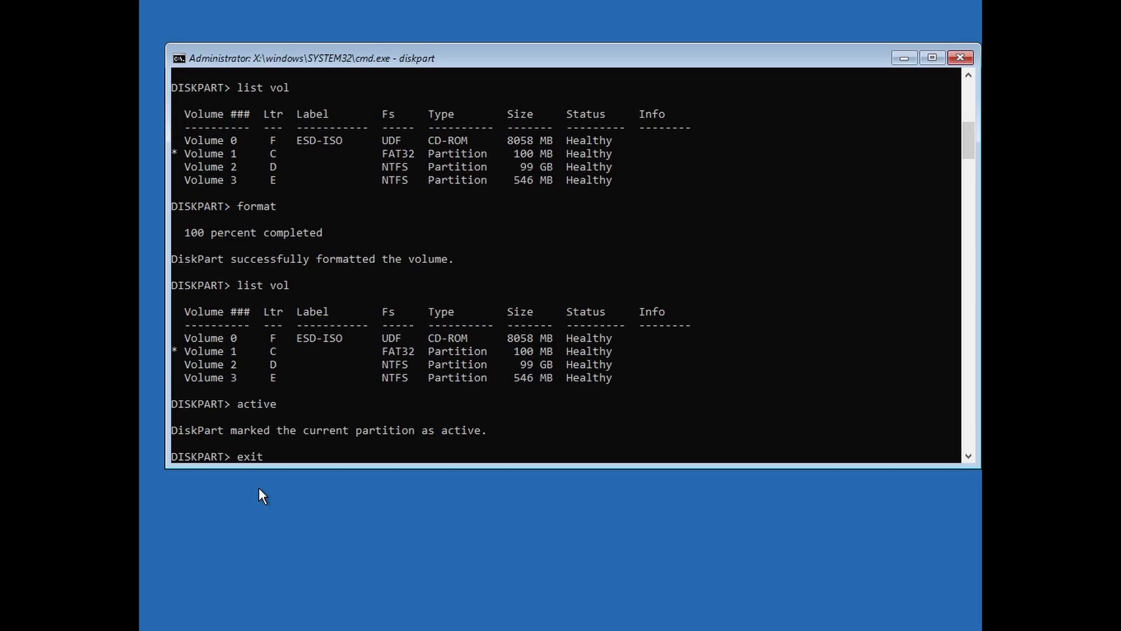
key(Return)
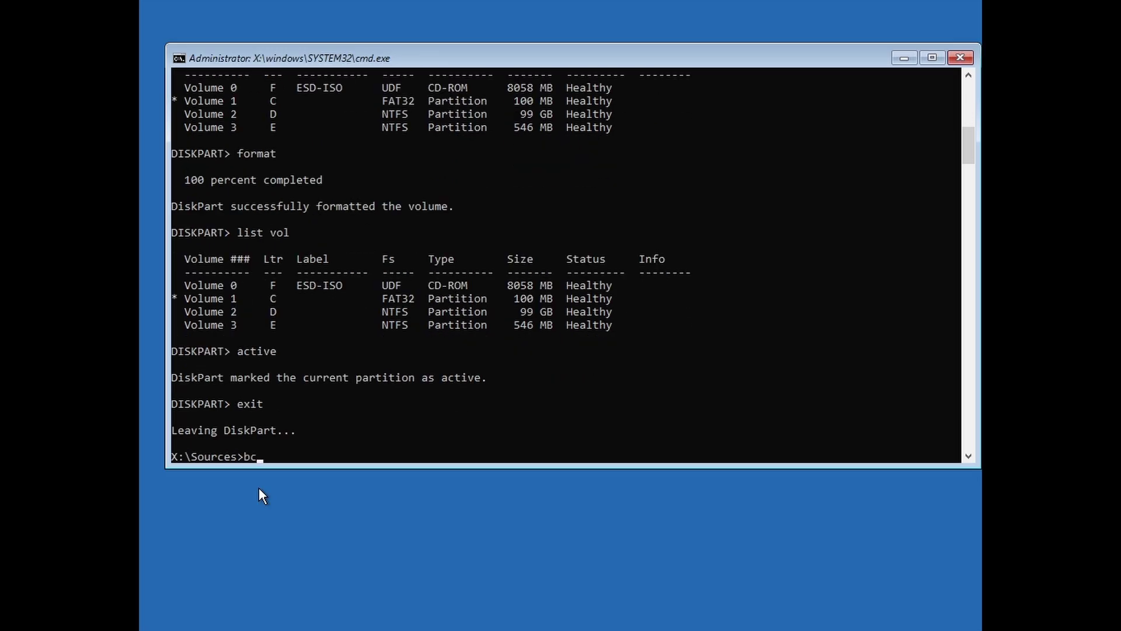
- Create BIOS boot files with 'bcdboot d:\windows /s c: /f BIOS', then exit Command Prompt
text(bcdboot)
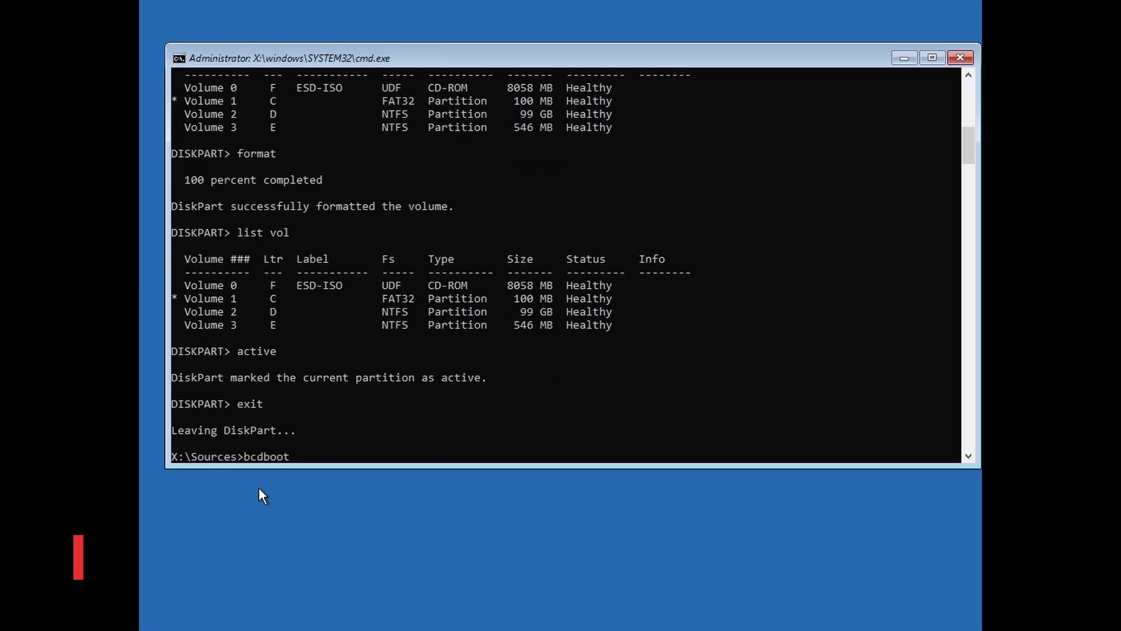
text( d)
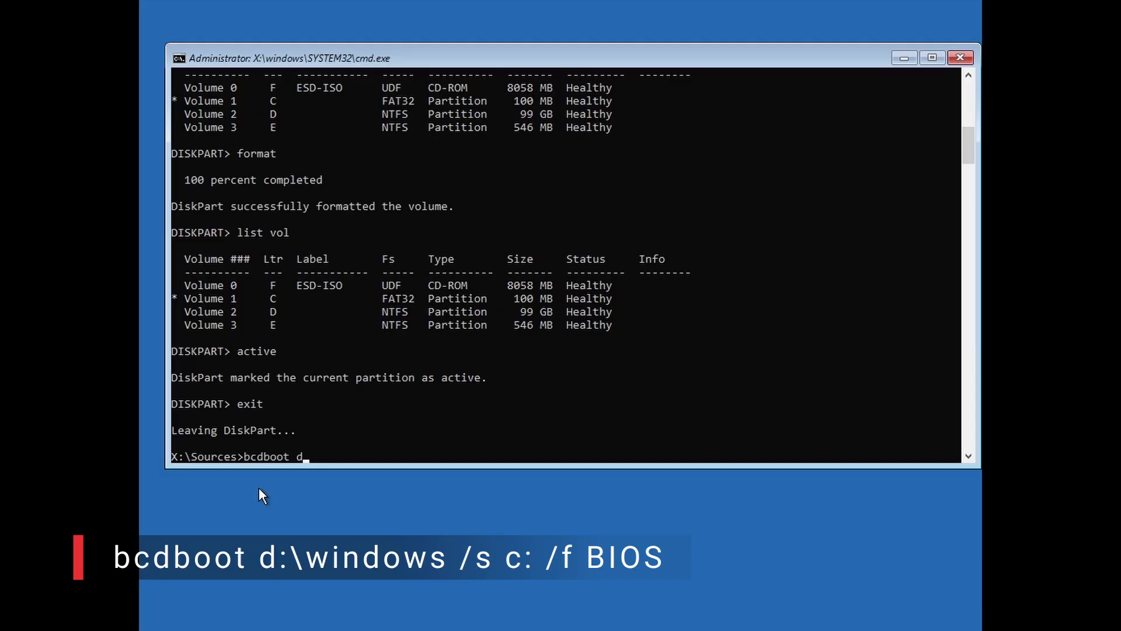
text(:\windows /s)
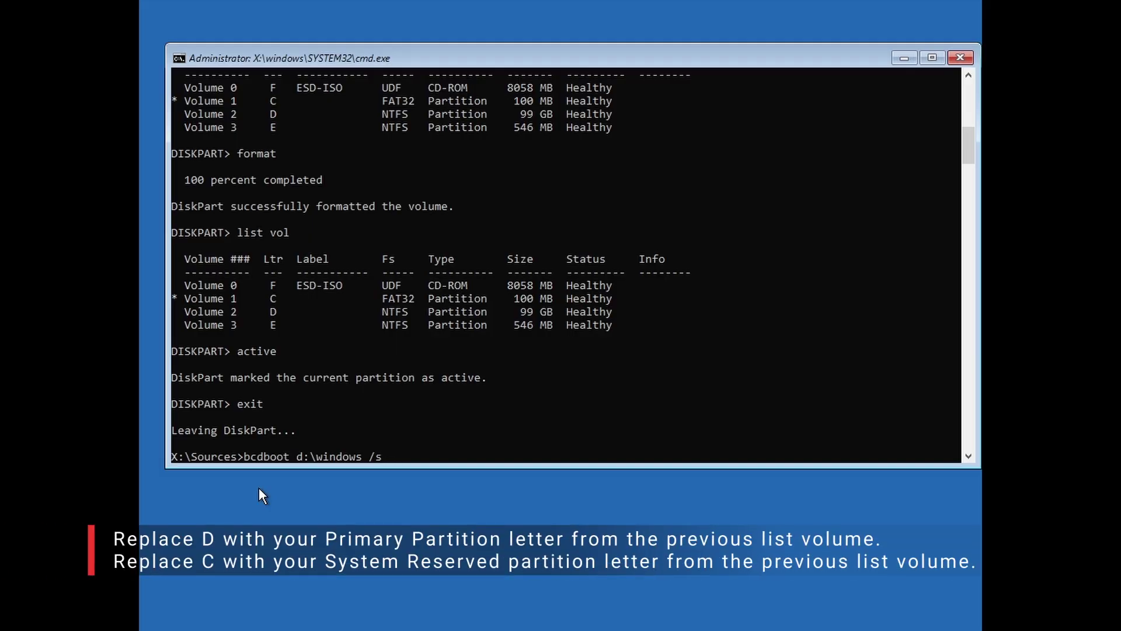
text(c: /f BIOS)
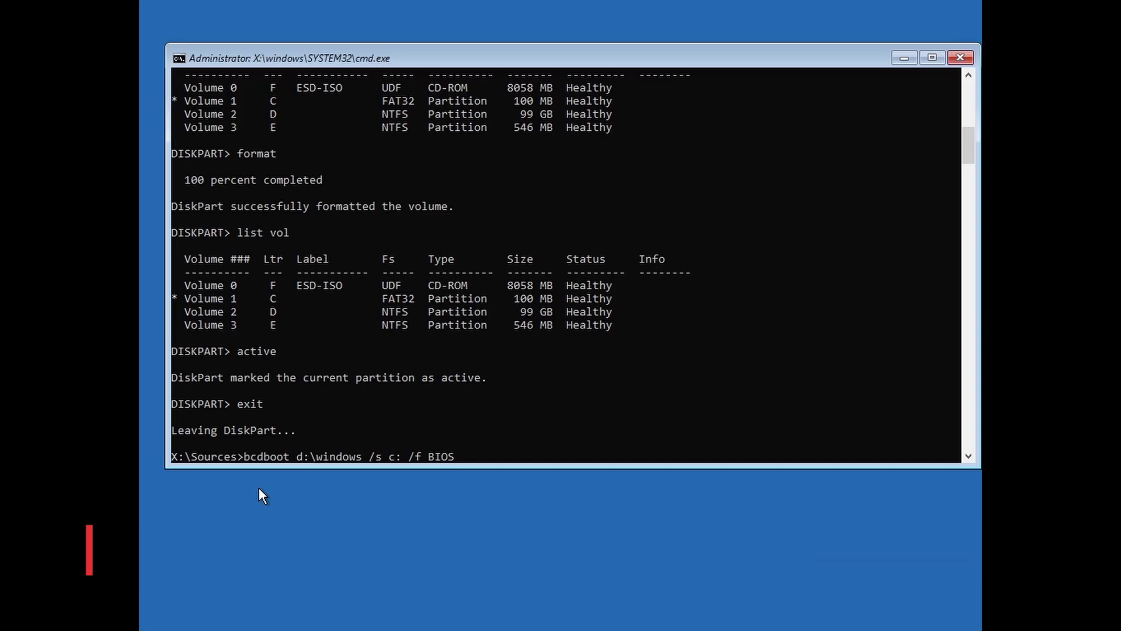
key(Return)
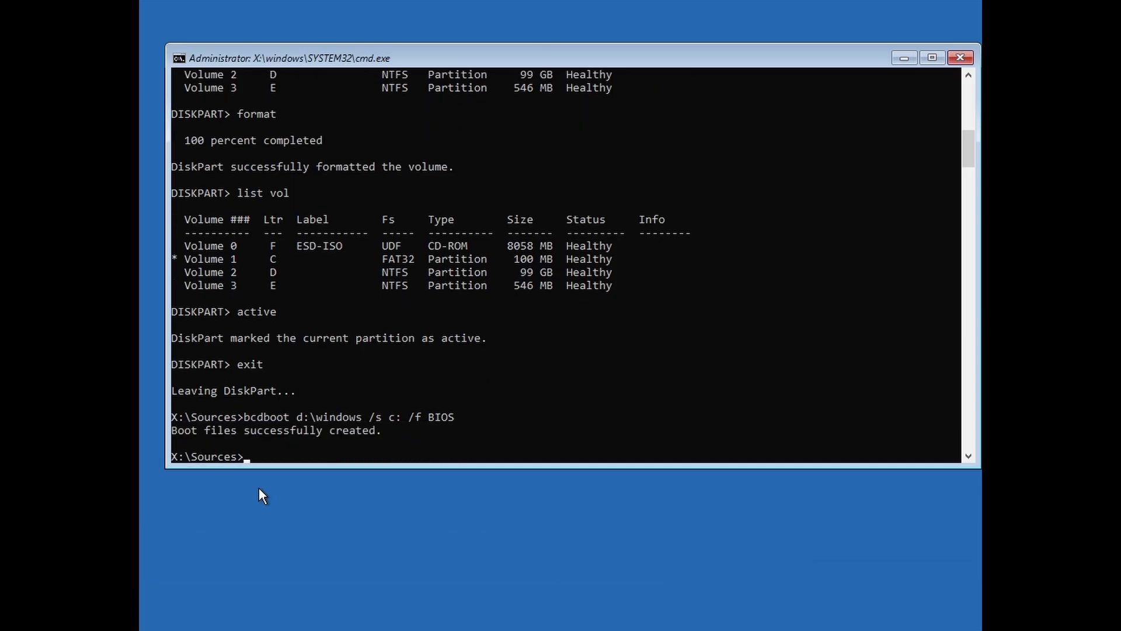
text(EXIT)
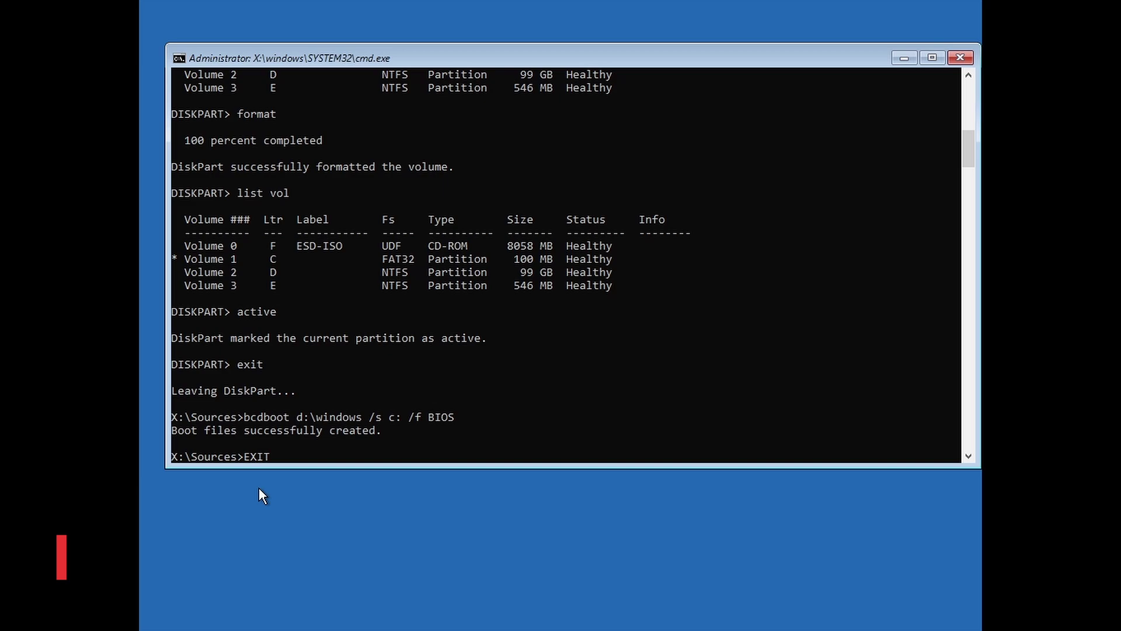
key(Return)
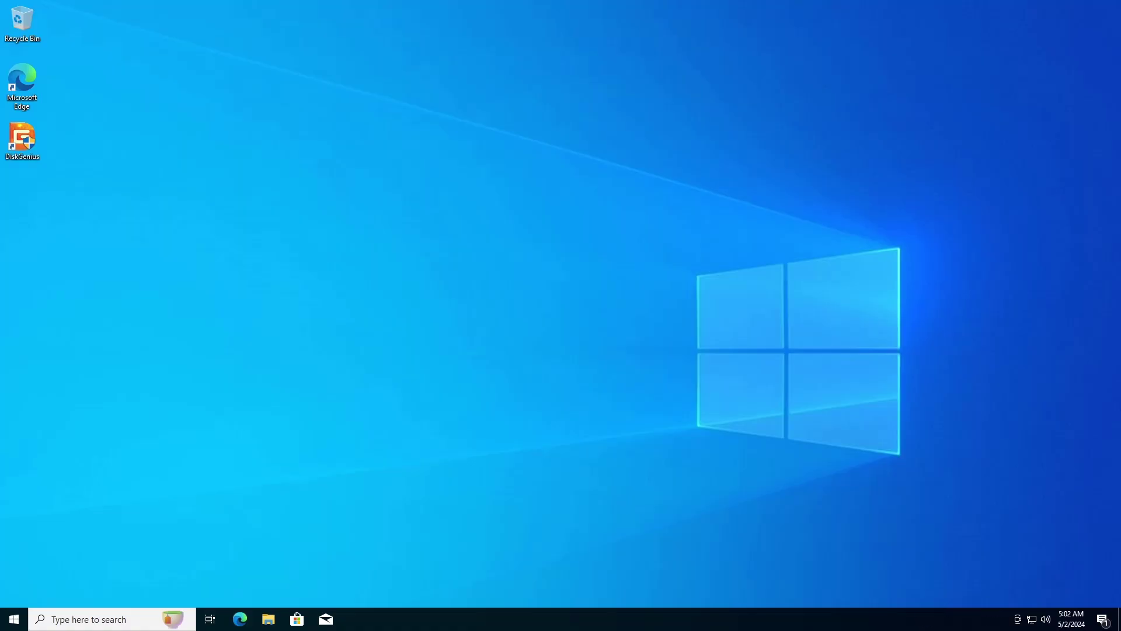
- Launch DiskGenius from its desktop icon after Windows boots
double_click(21, 139)
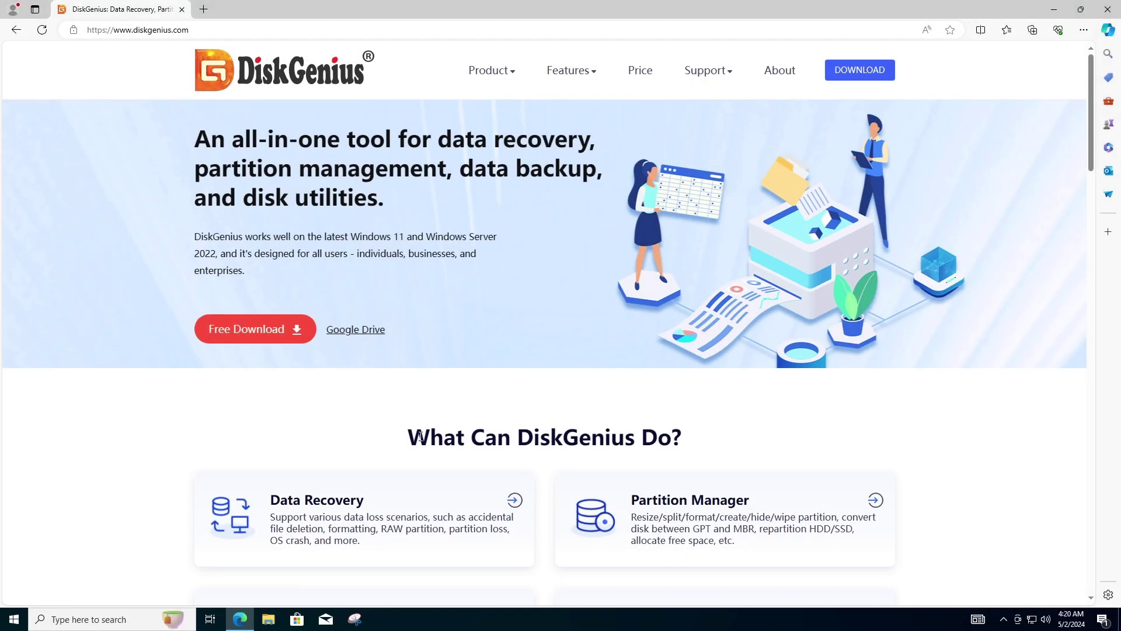
- Download the DiskGenius installer again and run setup through to Finish
click(859, 70)
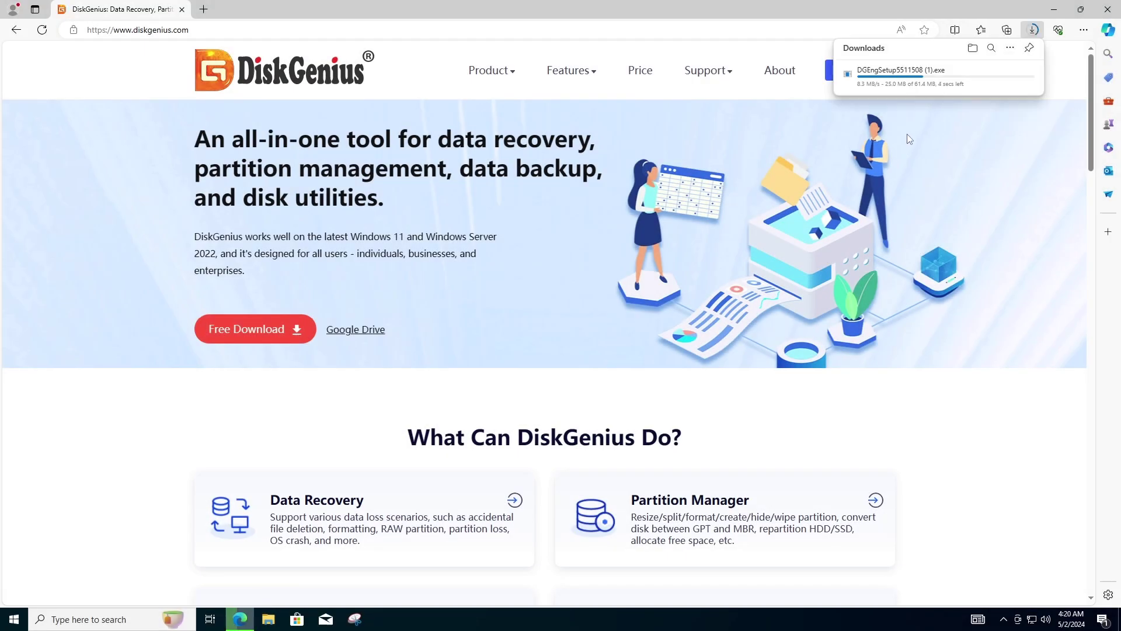
click(901, 73)
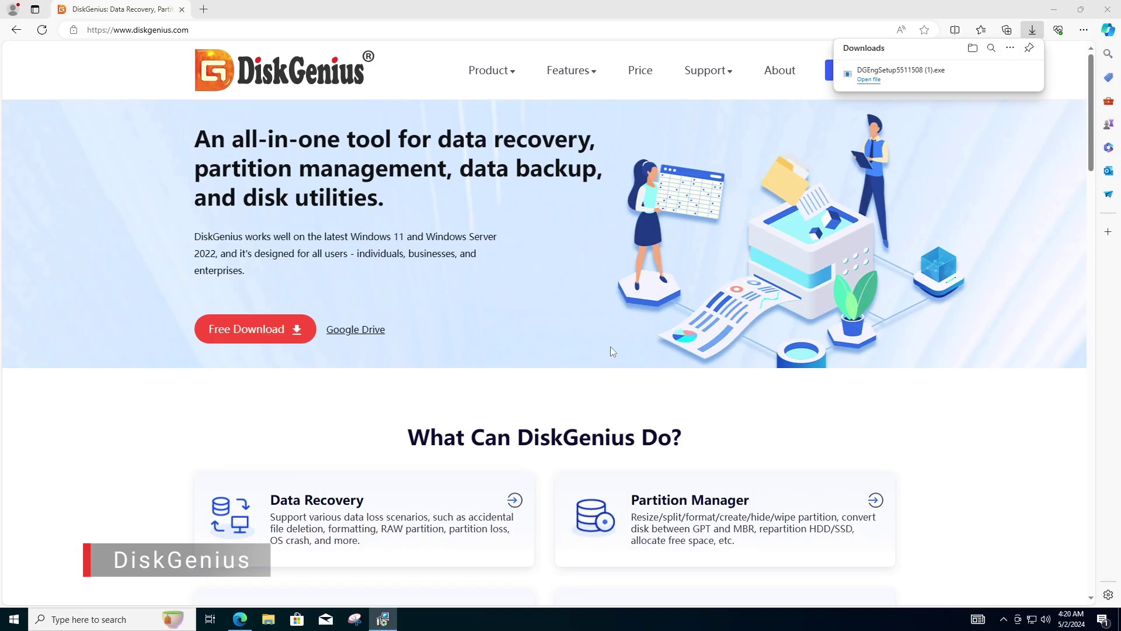
click(575, 339)
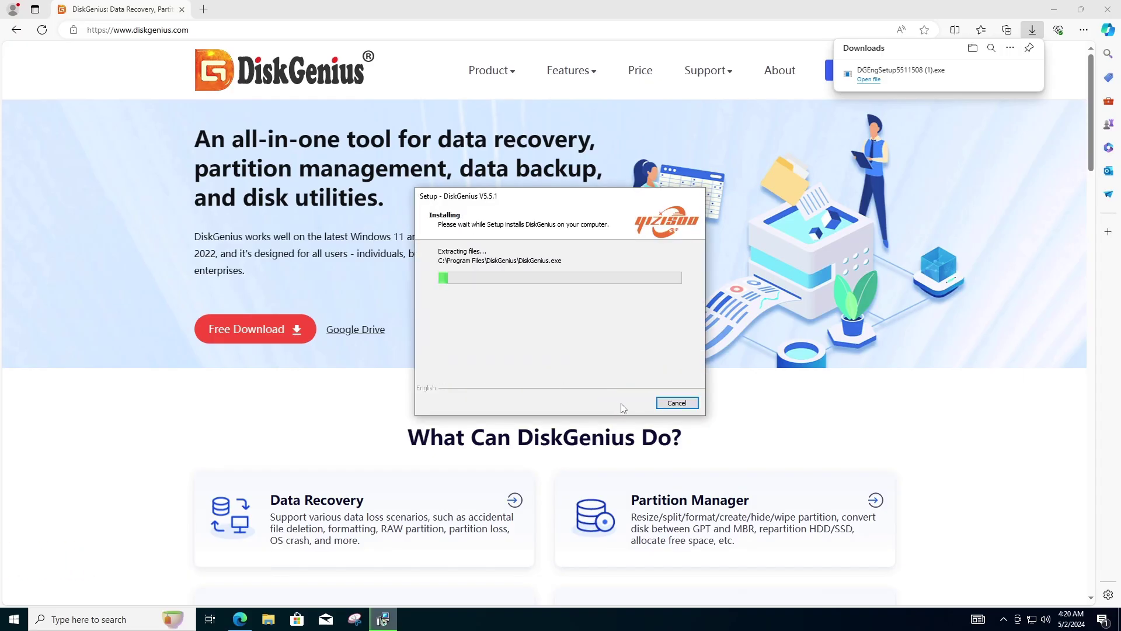
click(633, 402)
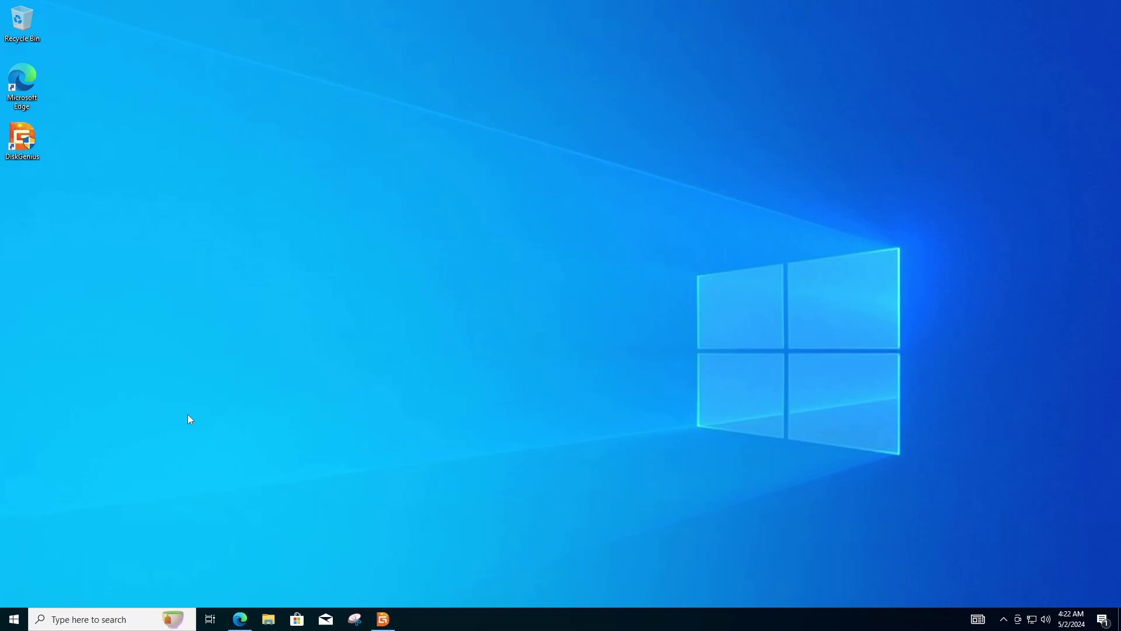
- Check Disk 1's partition style on the Volumes tab of its Properties dialog
right_click(89, 337)
click(118, 453)
click(164, 111)
drag(189, 93, 302, 94)
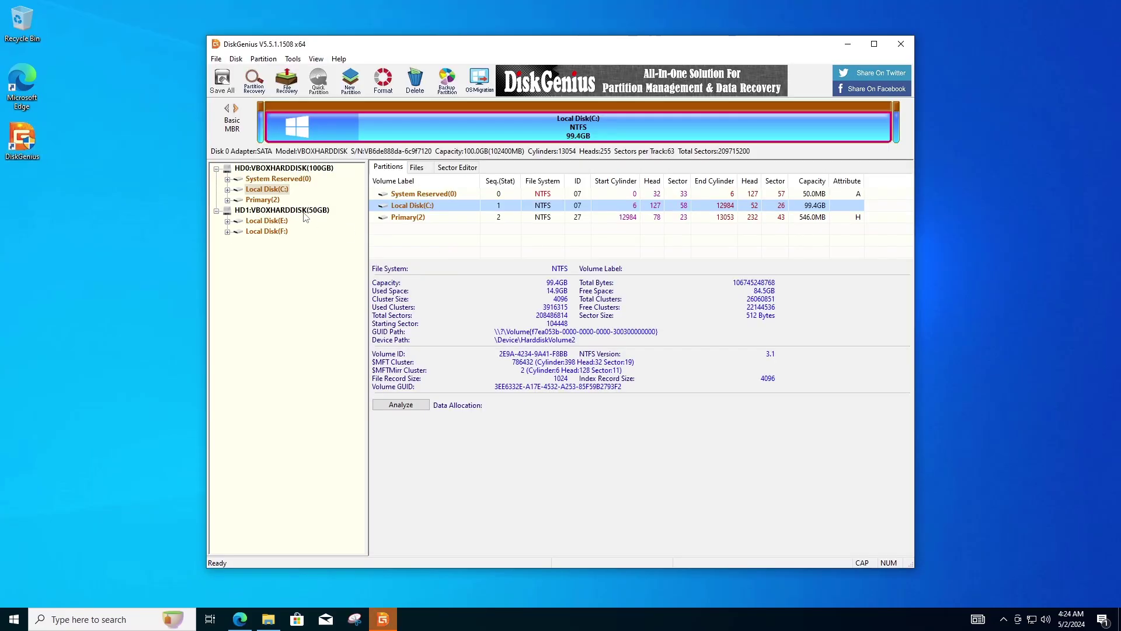
- Select the 50 GB disk HD1, convert it to MBR, and save the change
click(304, 212)
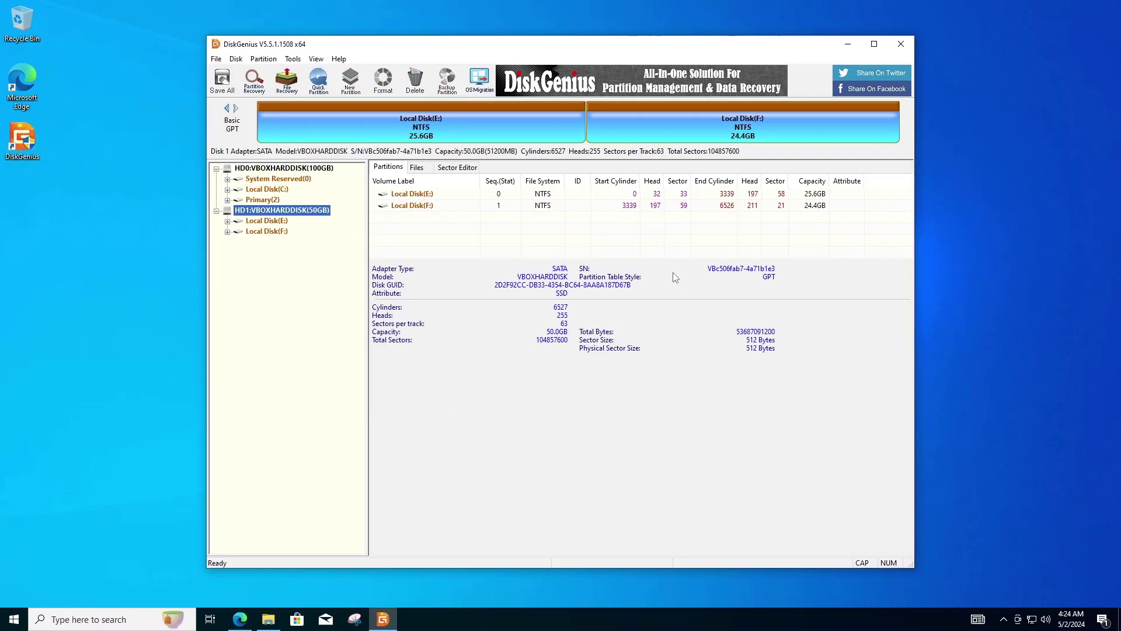
right_click(310, 217)
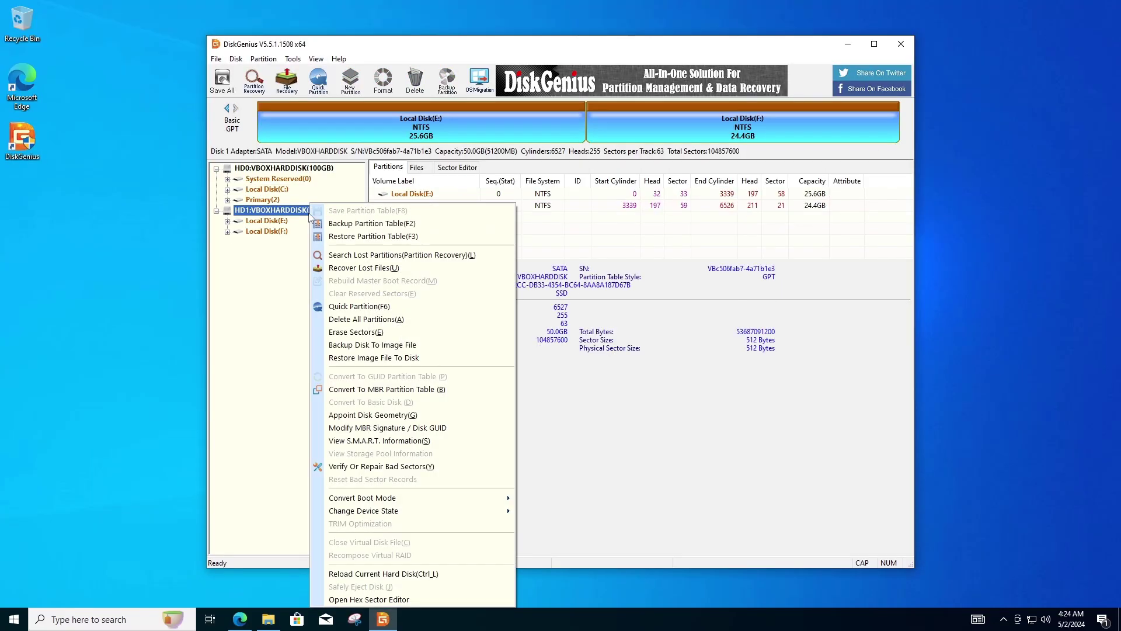
click(384, 390)
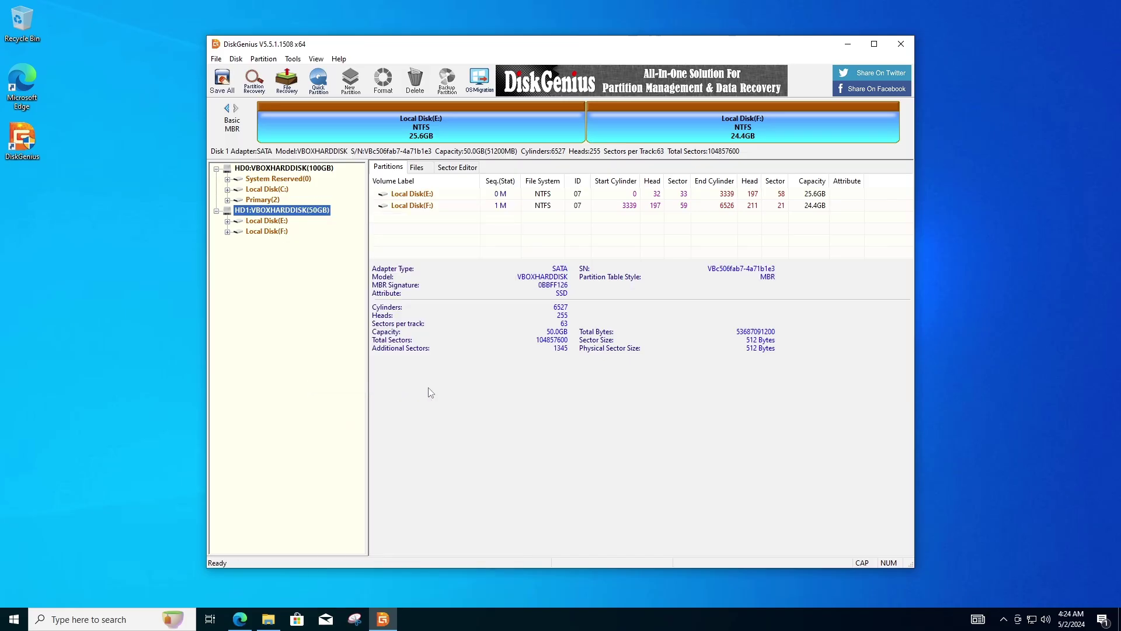
click(223, 85)
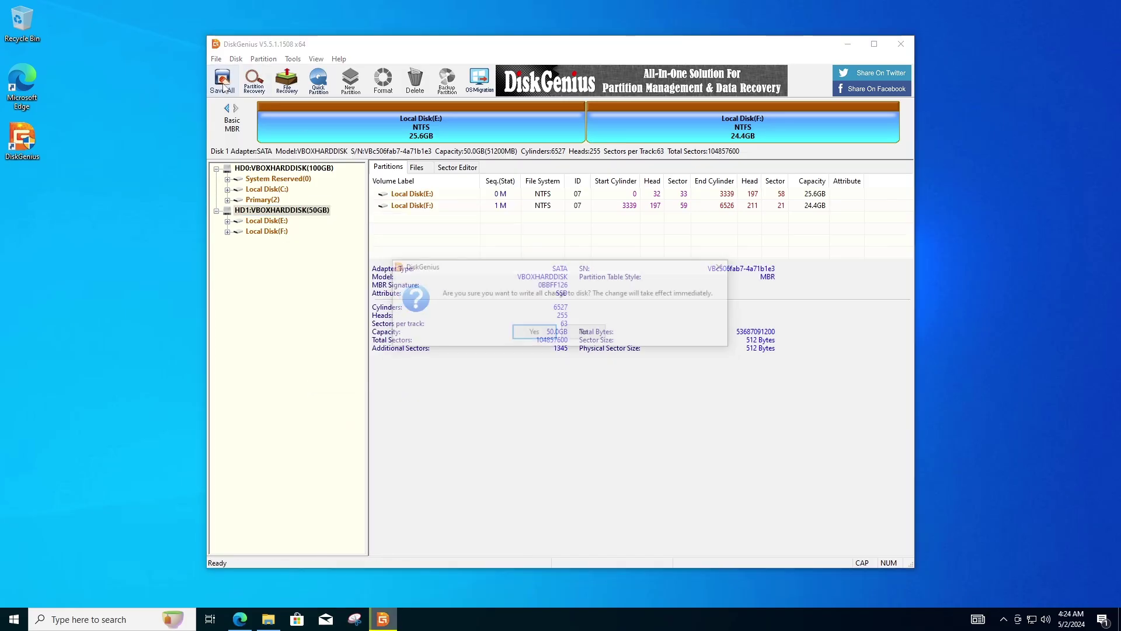
click(524, 334)
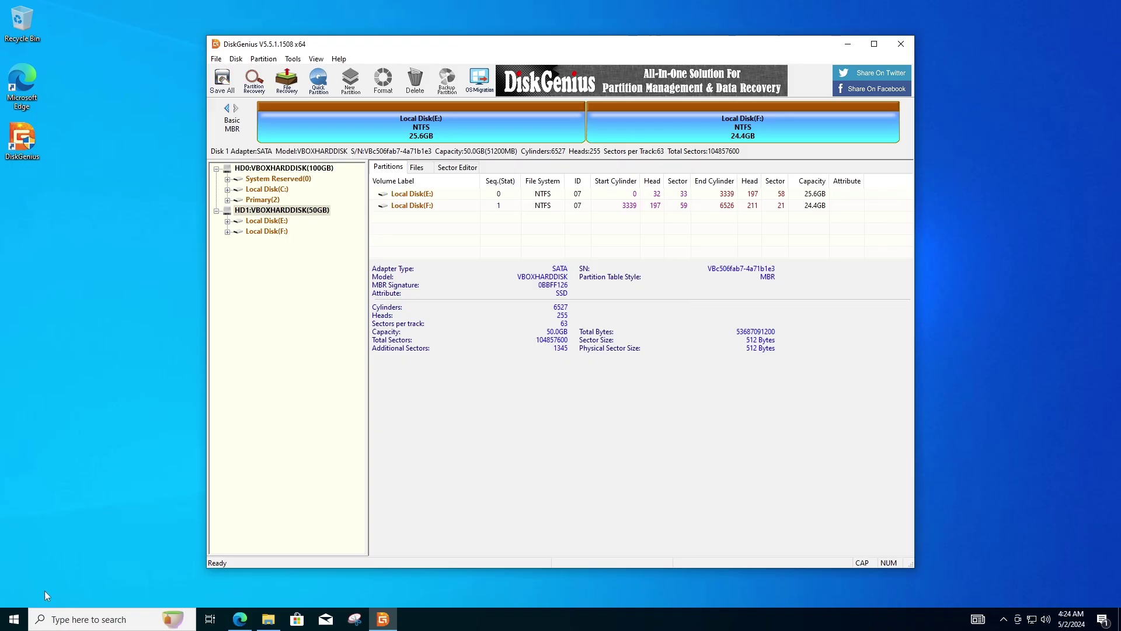
- Confirm in Disk Management that Disk 1 now uses MBR with E: and F: as its volumes
right_click(13, 618)
click(70, 410)
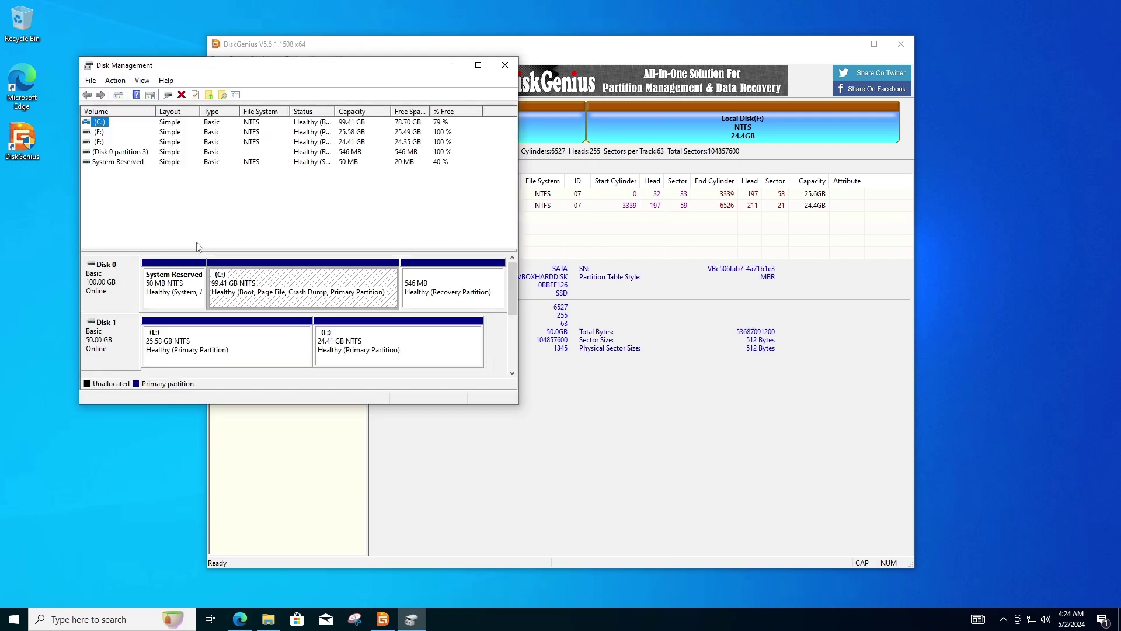
right_click(117, 338)
click(152, 446)
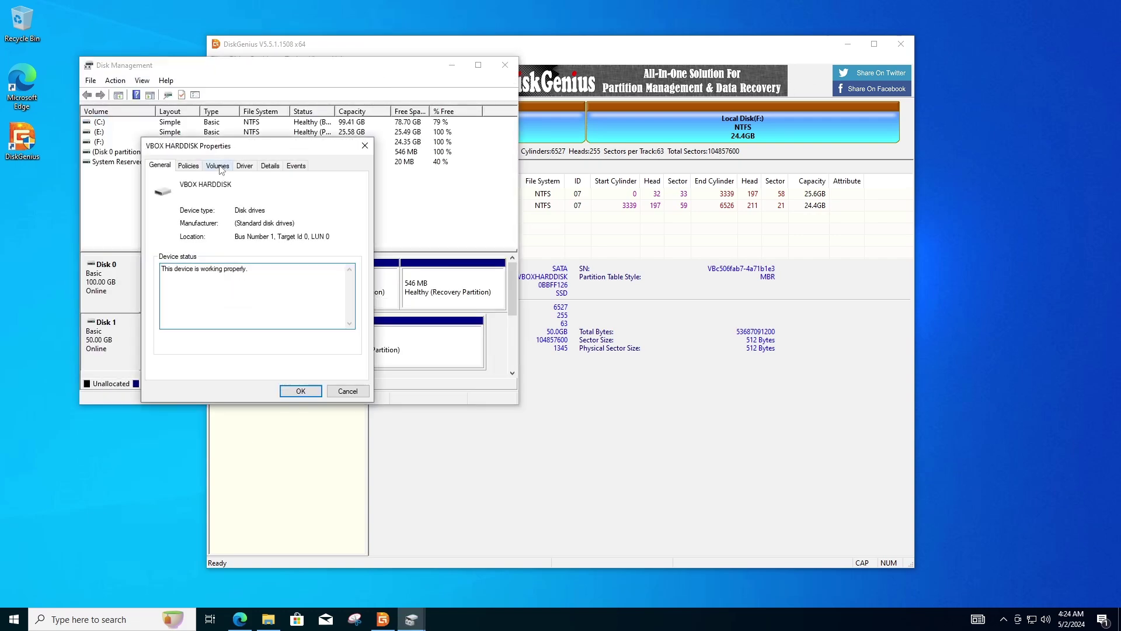
click(217, 165)
click(310, 388)
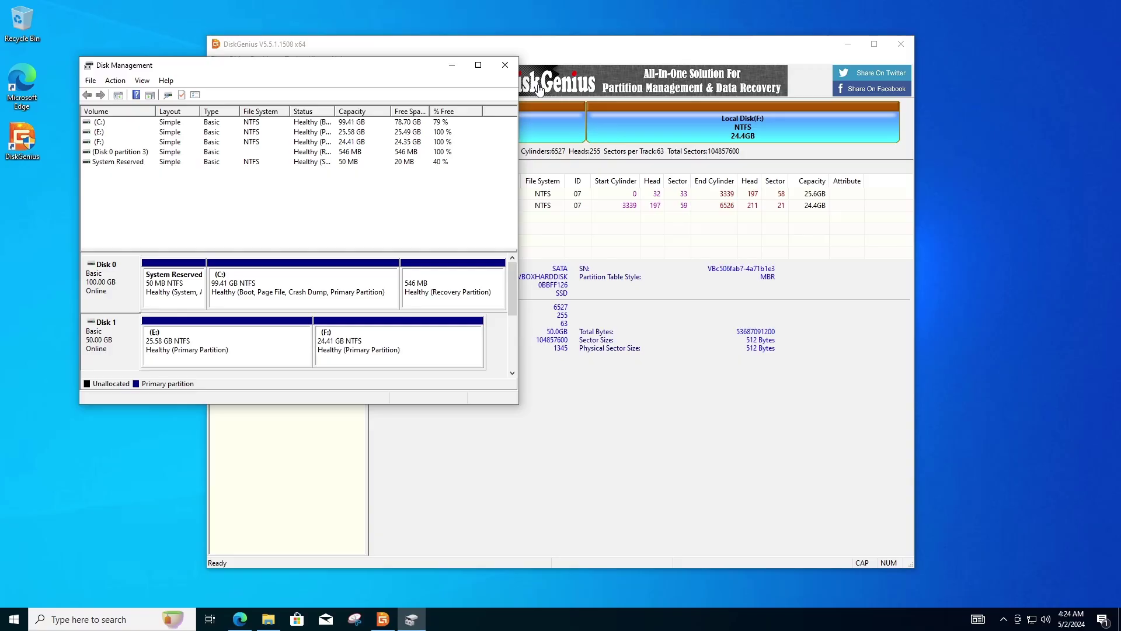
click(506, 66)
- Open drives E: and F: in File Explorer to confirm the TEST data is still on F:
click(269, 621)
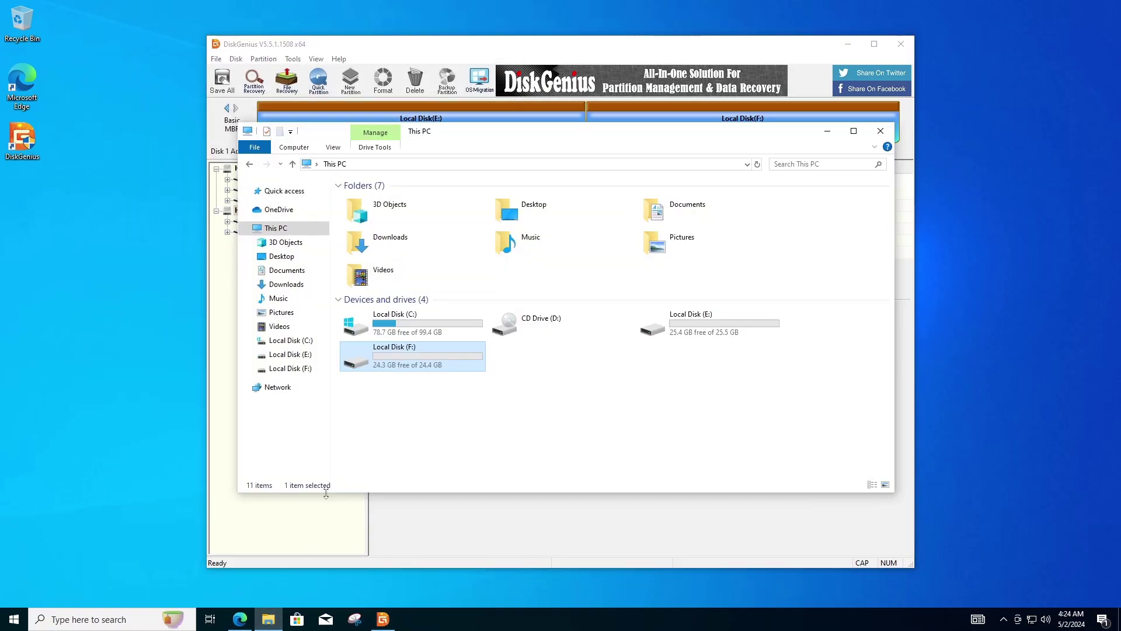
double_click(688, 336)
key(BackSpace)
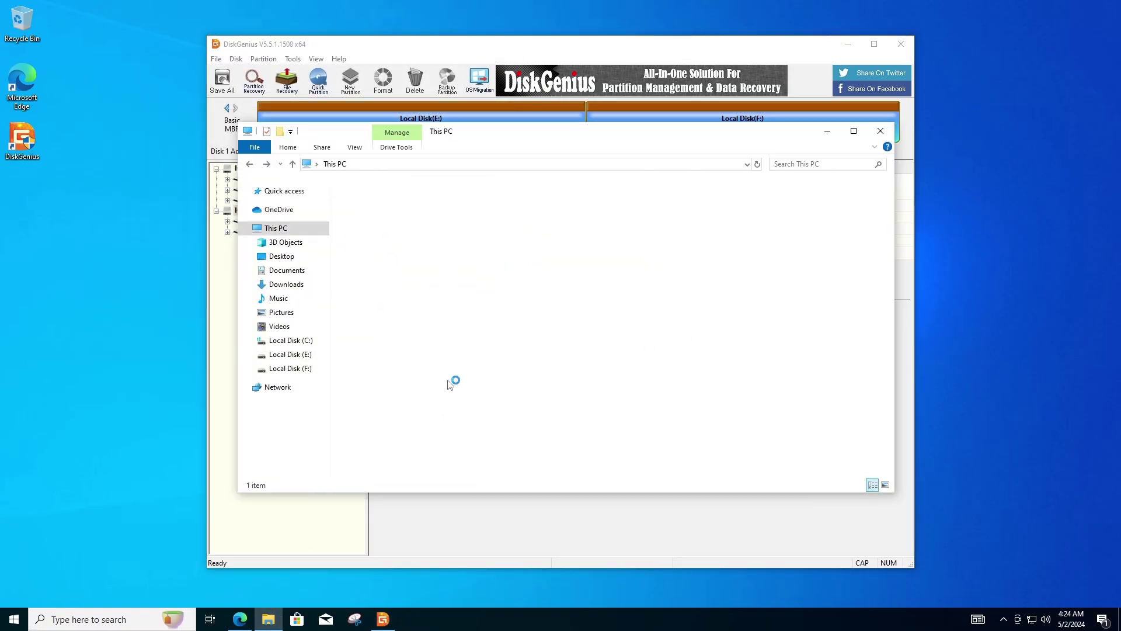
double_click(423, 378)
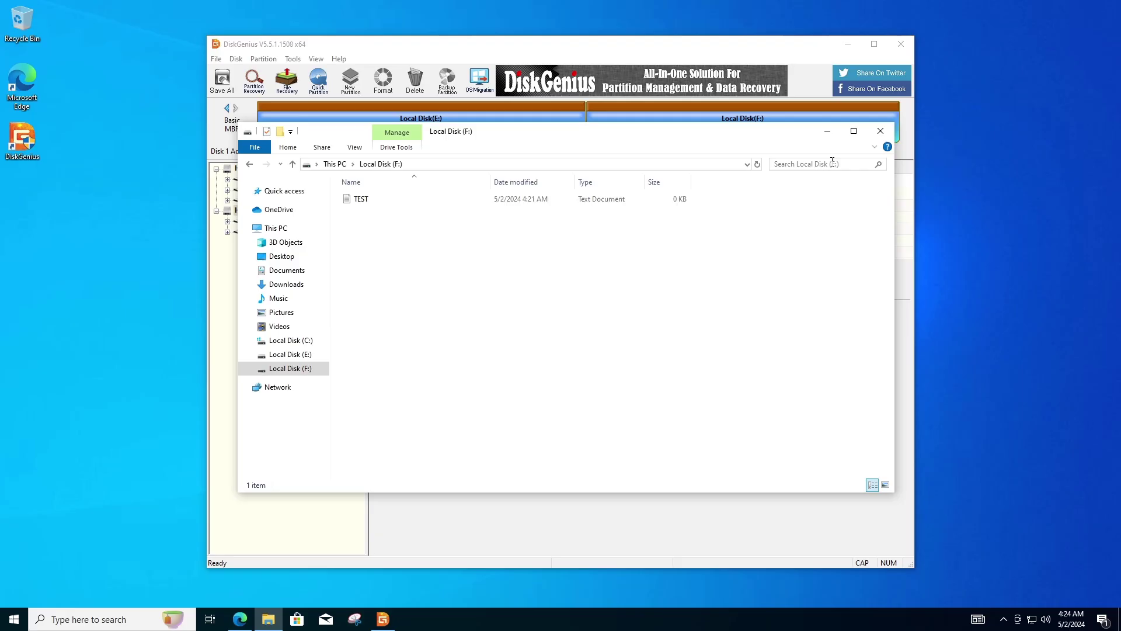
click(881, 130)
click(901, 45)
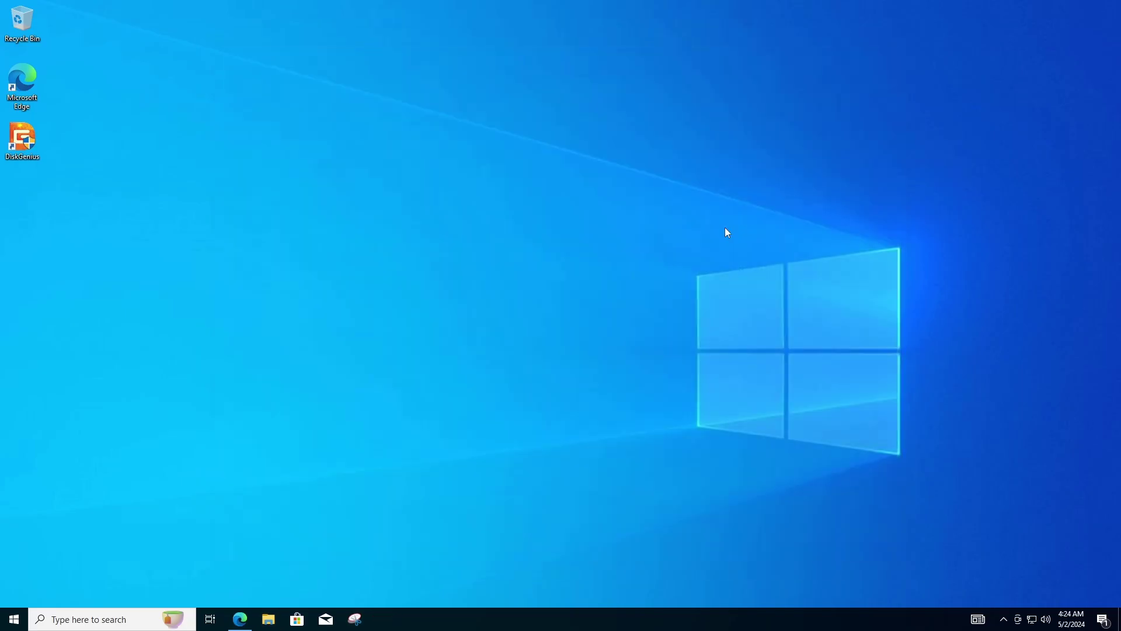